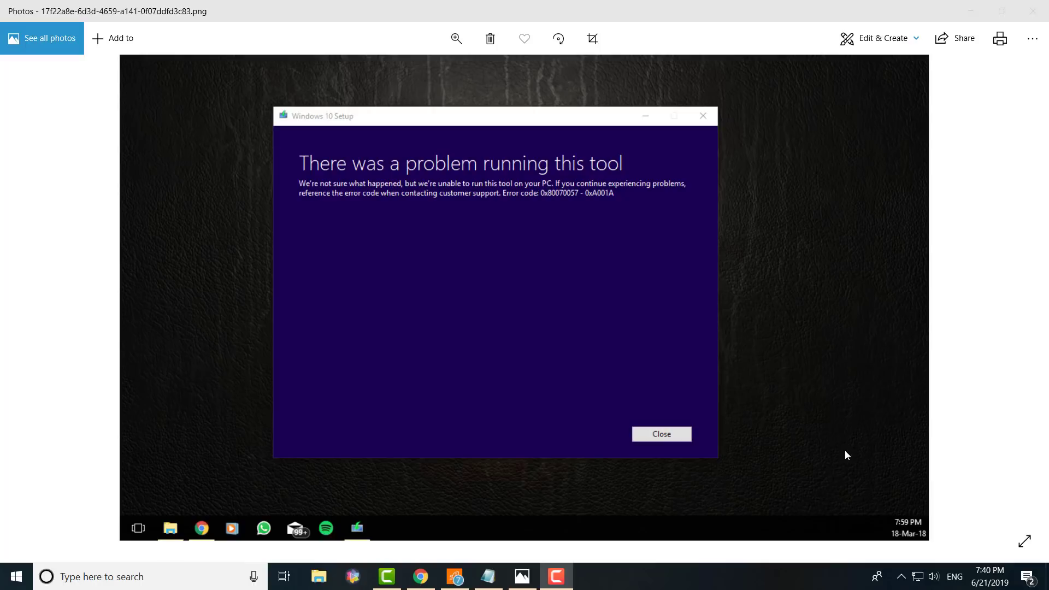
- Close the error screenshot and copy the path C:\Windows\SoftwareDistribution from the Notepad notes
left_click(1033, 11)
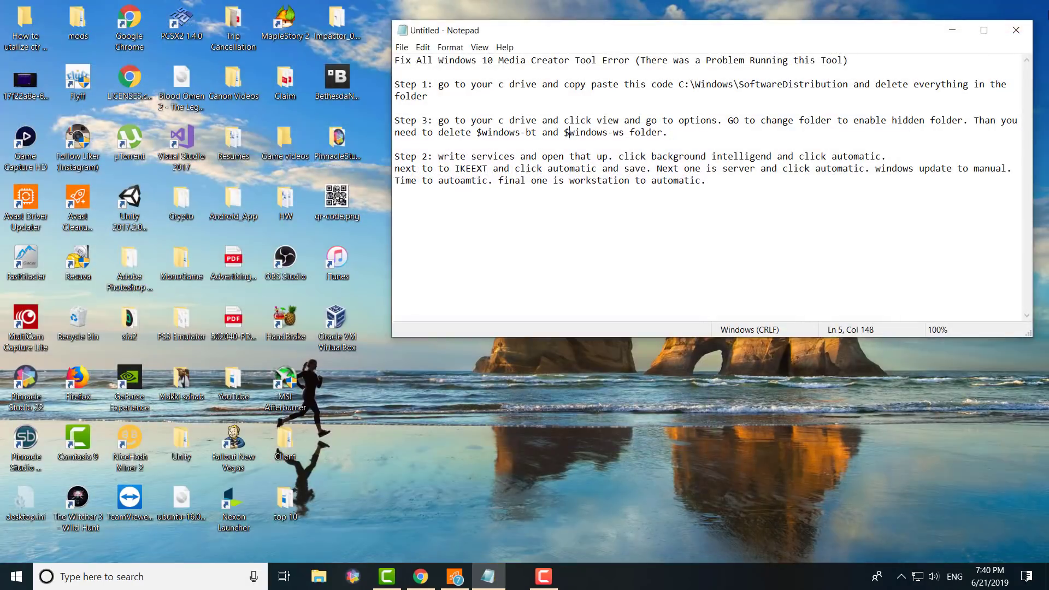
left_click_drag(559, 26, 494, 66)
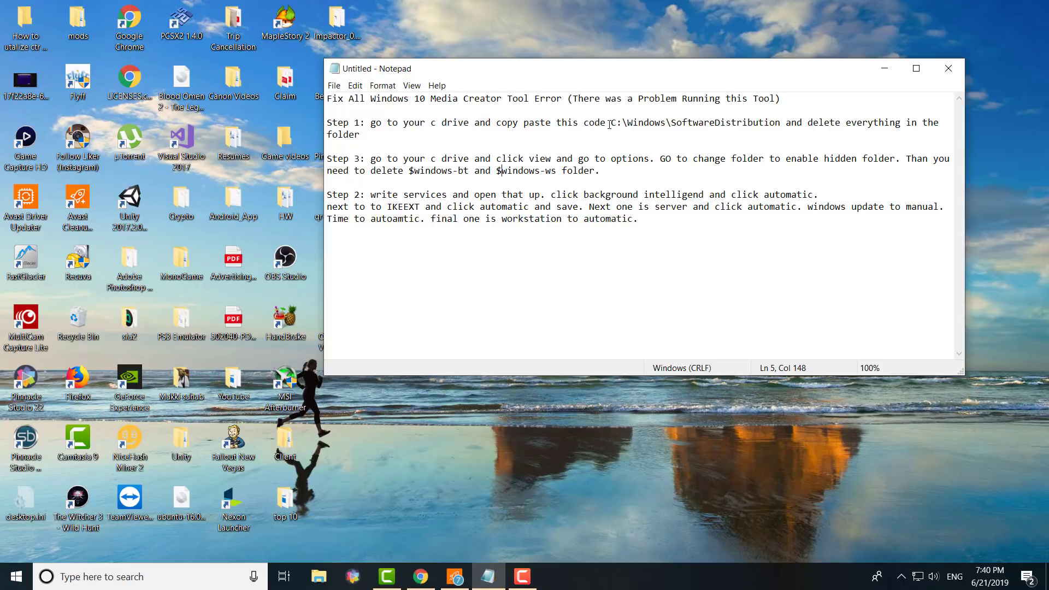
left_click_drag(611, 123, 781, 122)
key("ctrl+c")
- Open This PC in File Explorer and go to the folder C:\Windows\SoftwareDistribution
left_click(146, 584)
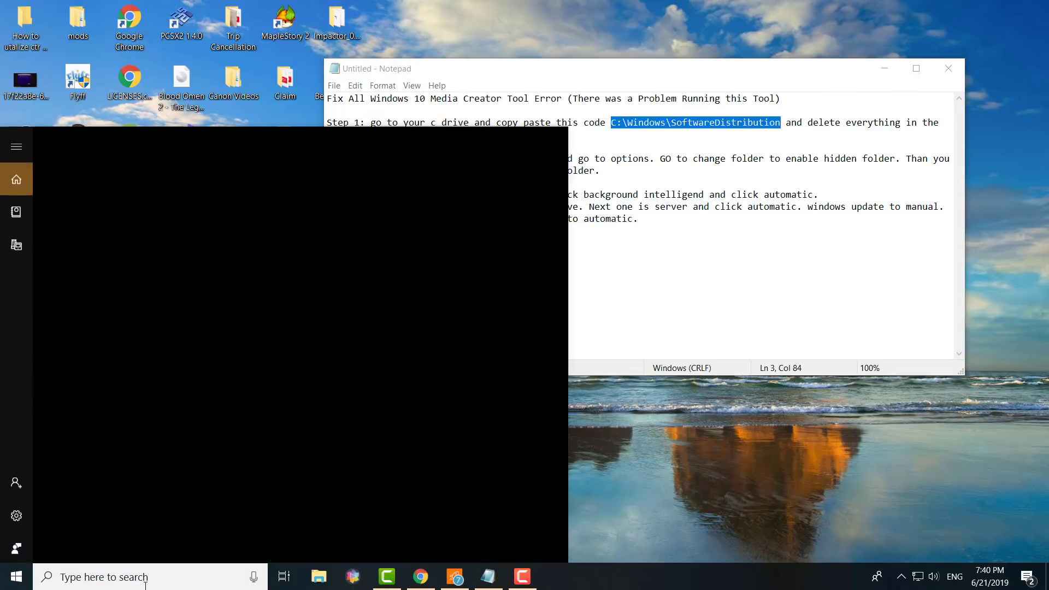
type("this p")
key("Return")
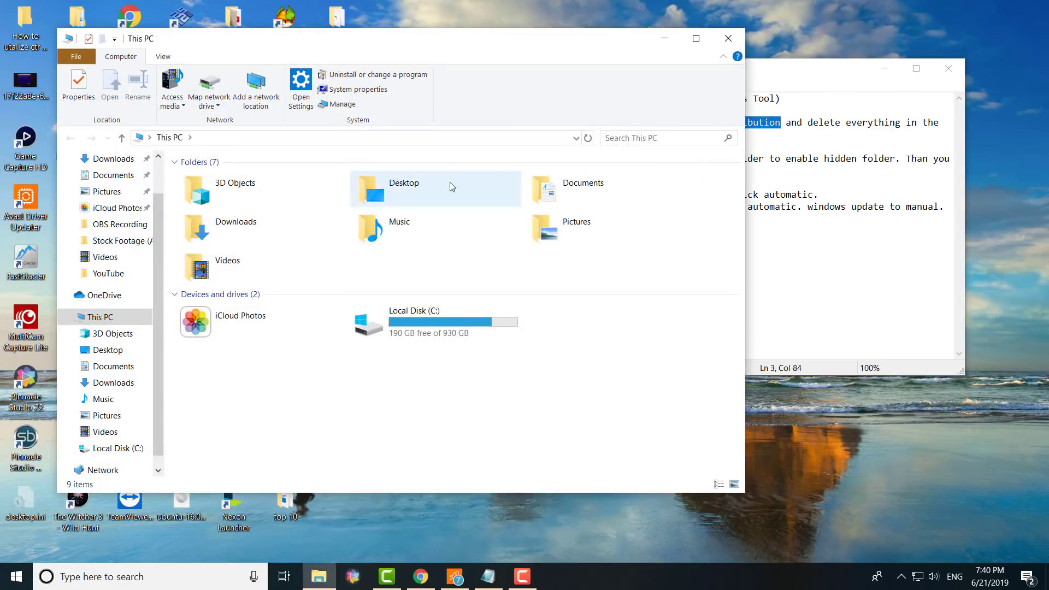
left_click(410, 143)
key("ctrl+v")
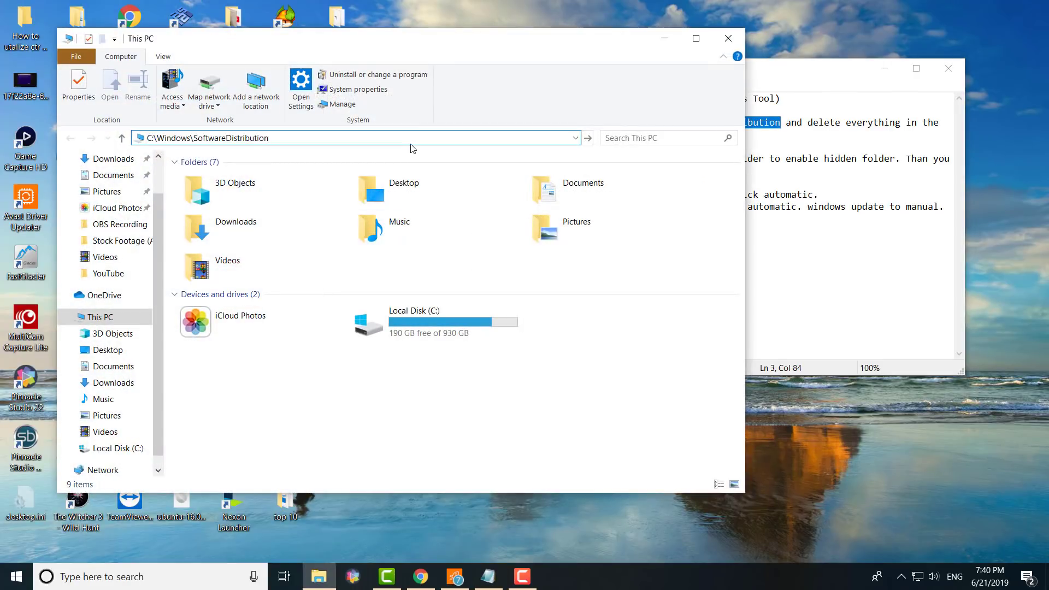
key("Return")
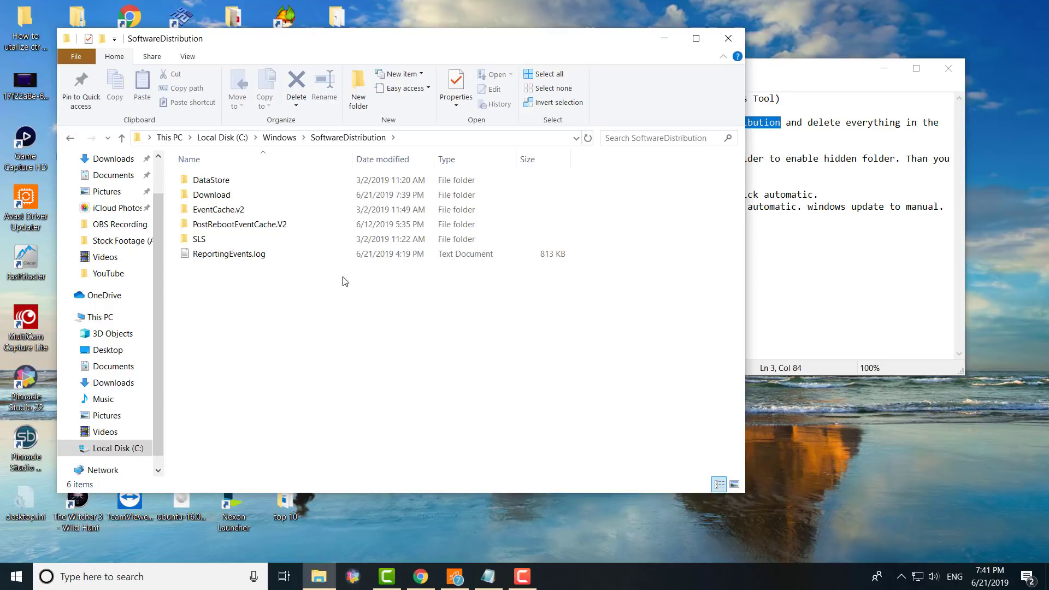
- Go to Local Disk (C:) and accept the folder view options with hidden files, folders and drives shown
left_click(795, 269)
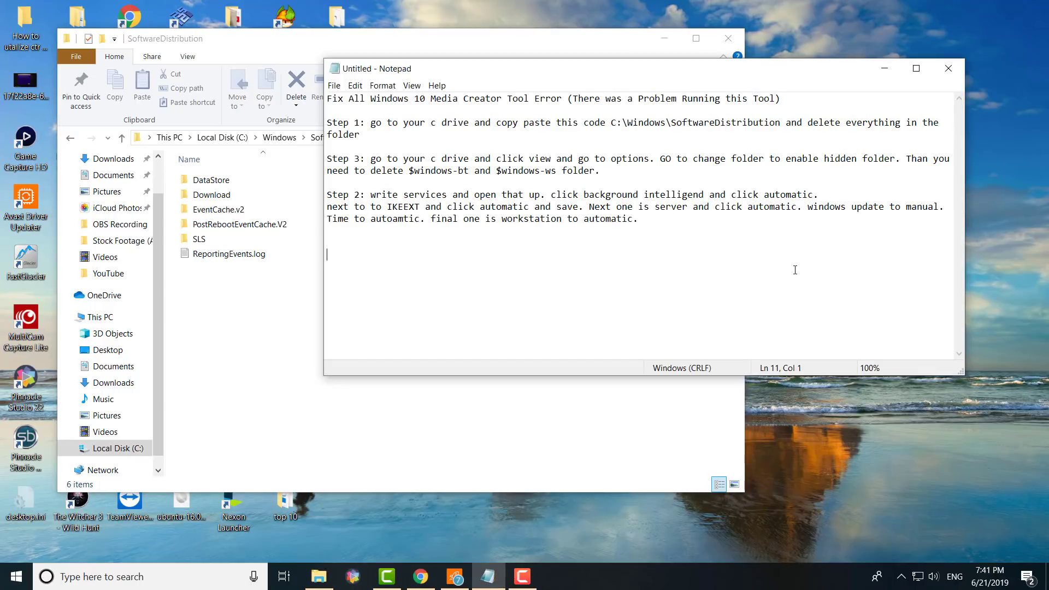
left_click(328, 382)
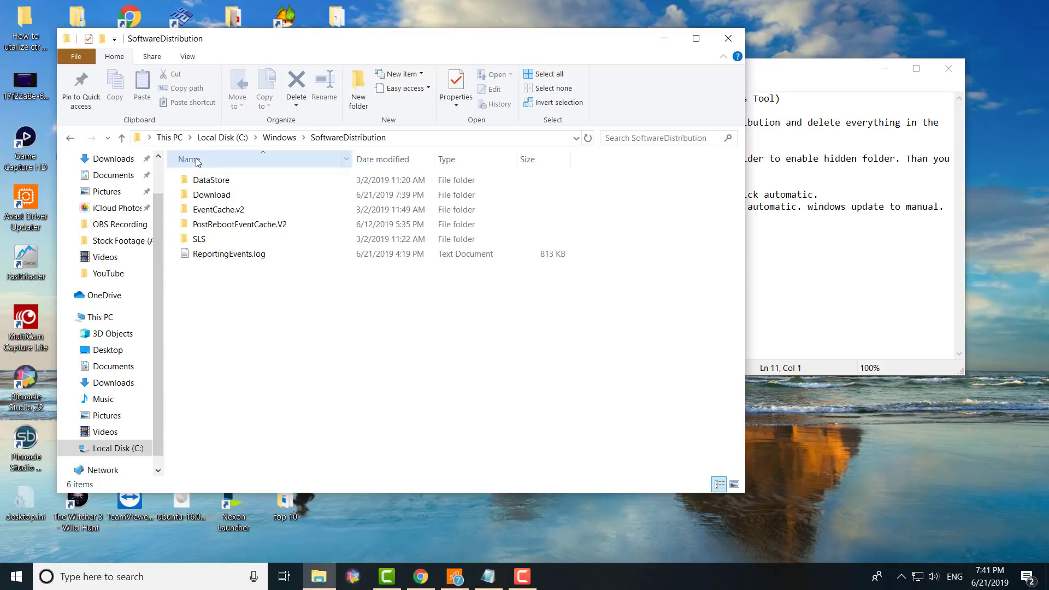
left_click(207, 138)
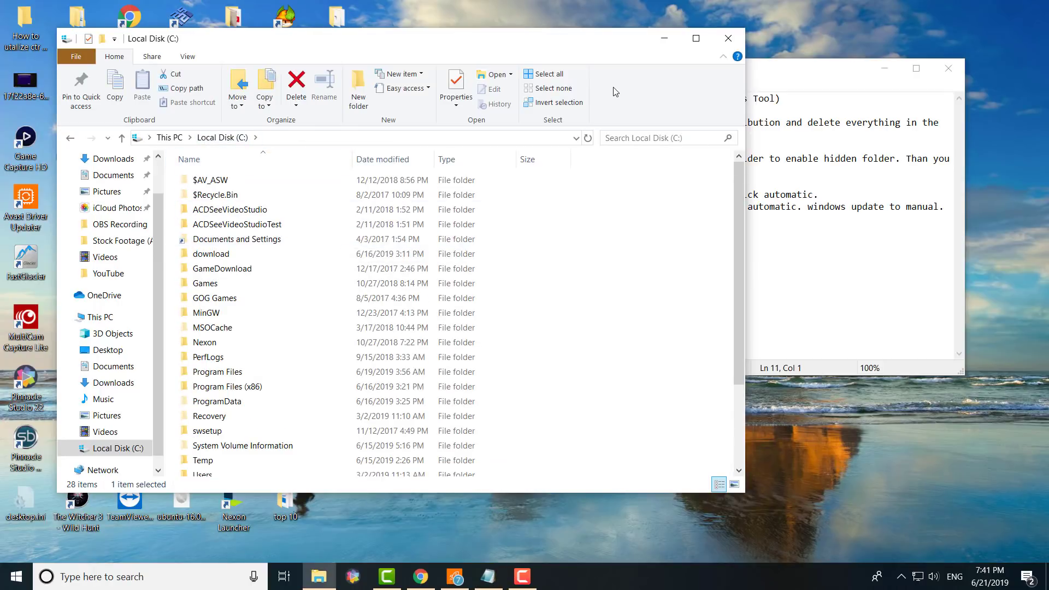
left_click(189, 59)
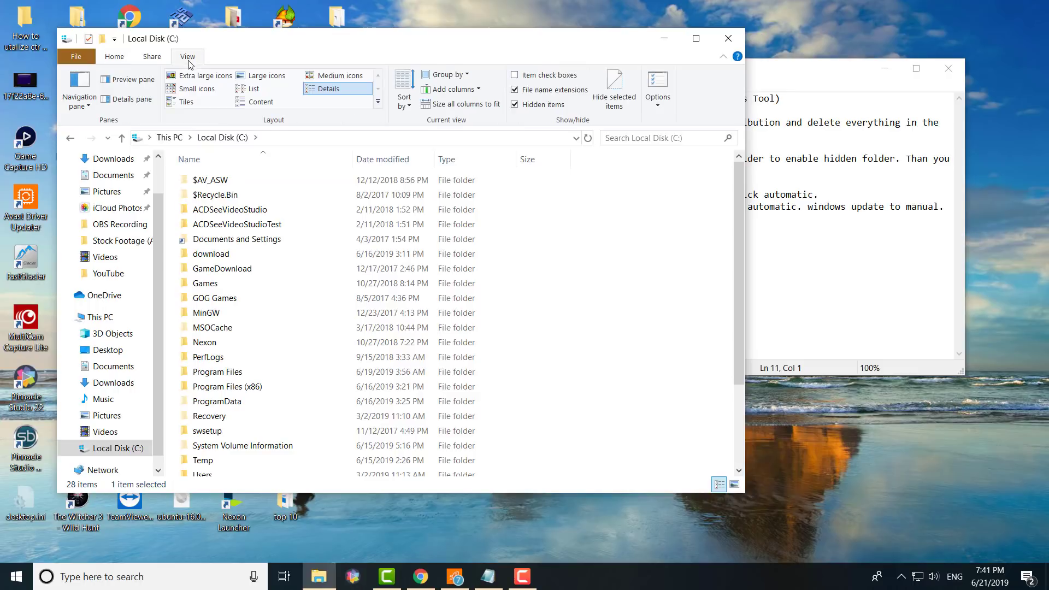
left_click(656, 87)
left_click(129, 196)
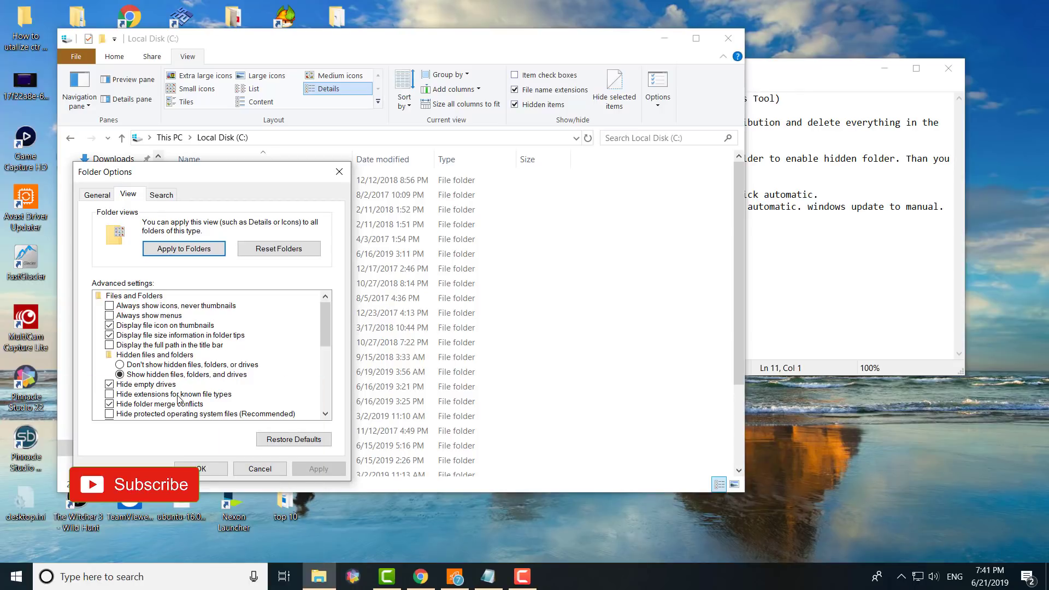
left_click(201, 469)
- Look through Local Disk (C:) for the $windows-bt and $windows-ws folders named in the notes
scroll(264, 303, "down", 3)
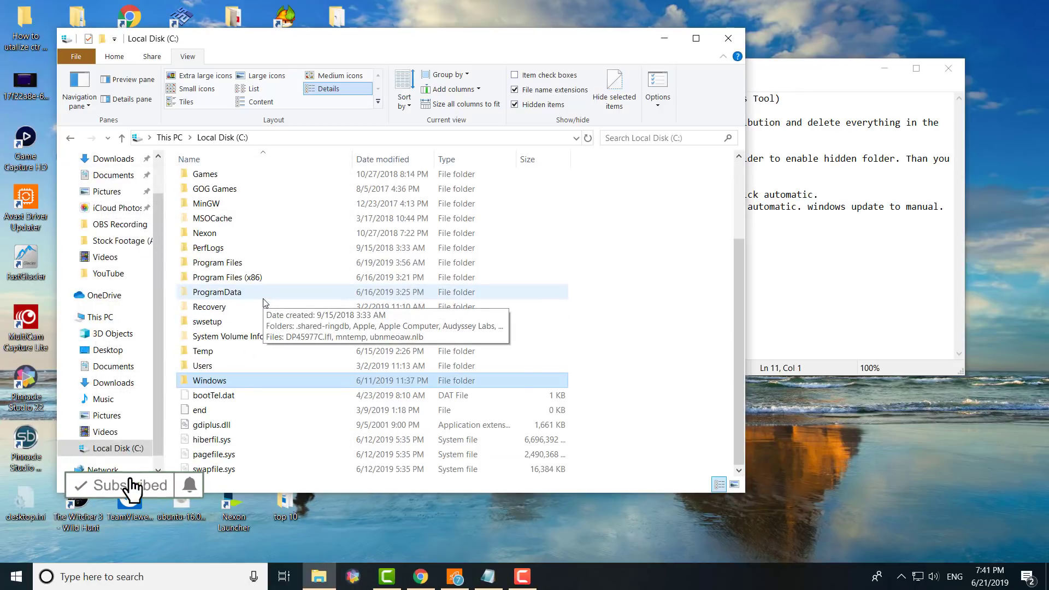
scroll(264, 303, "up", 3)
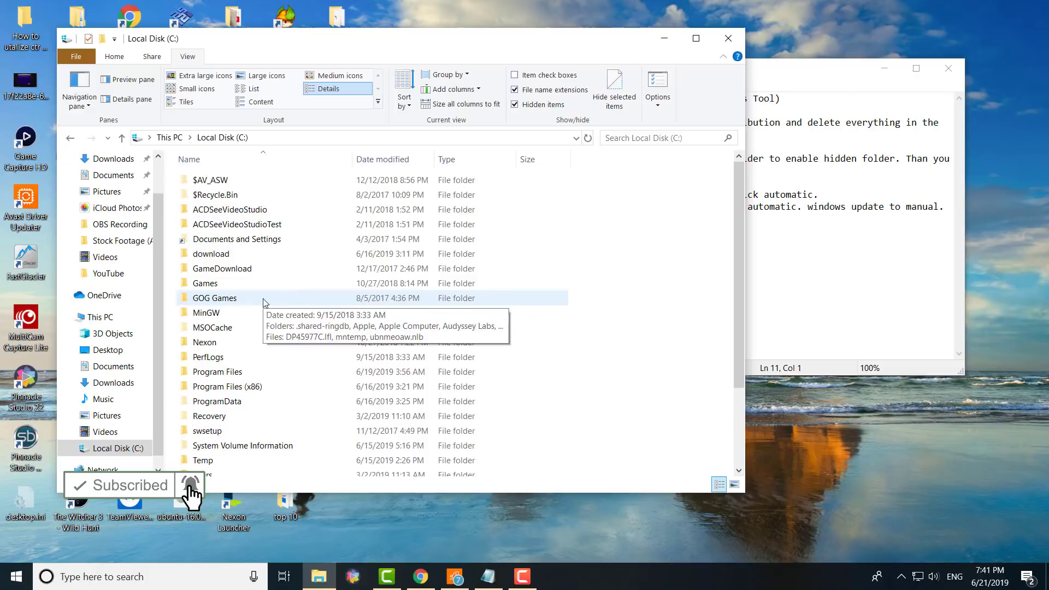
left_click(748, 233)
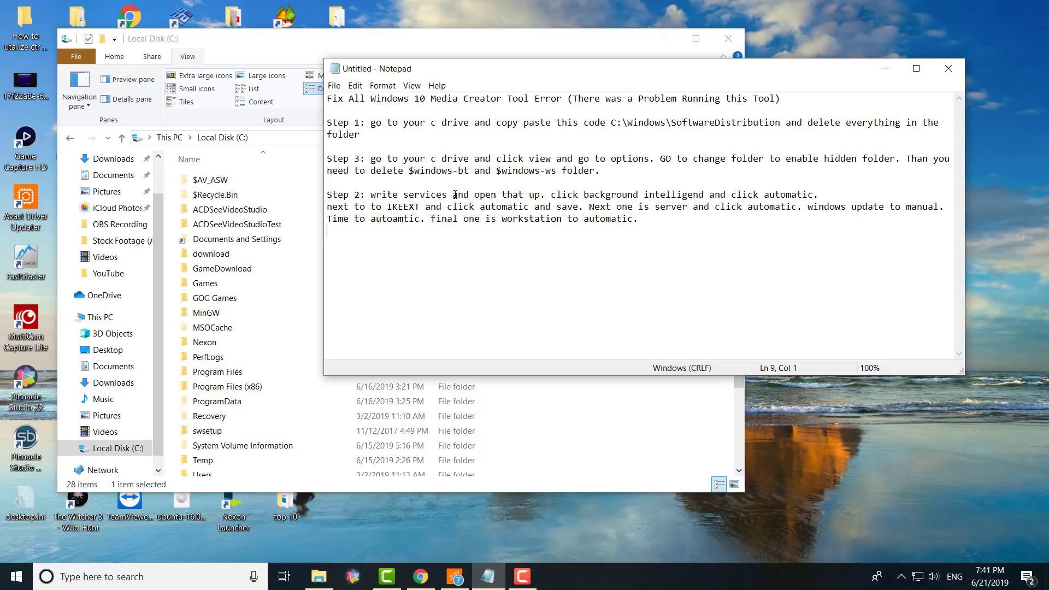
left_click(298, 256)
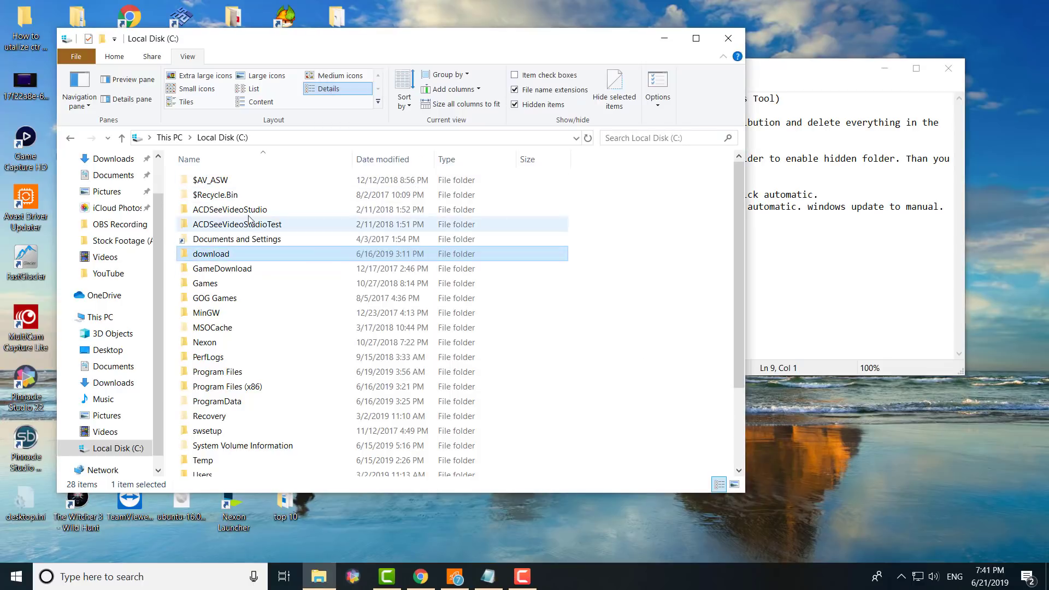
left_click(219, 183)
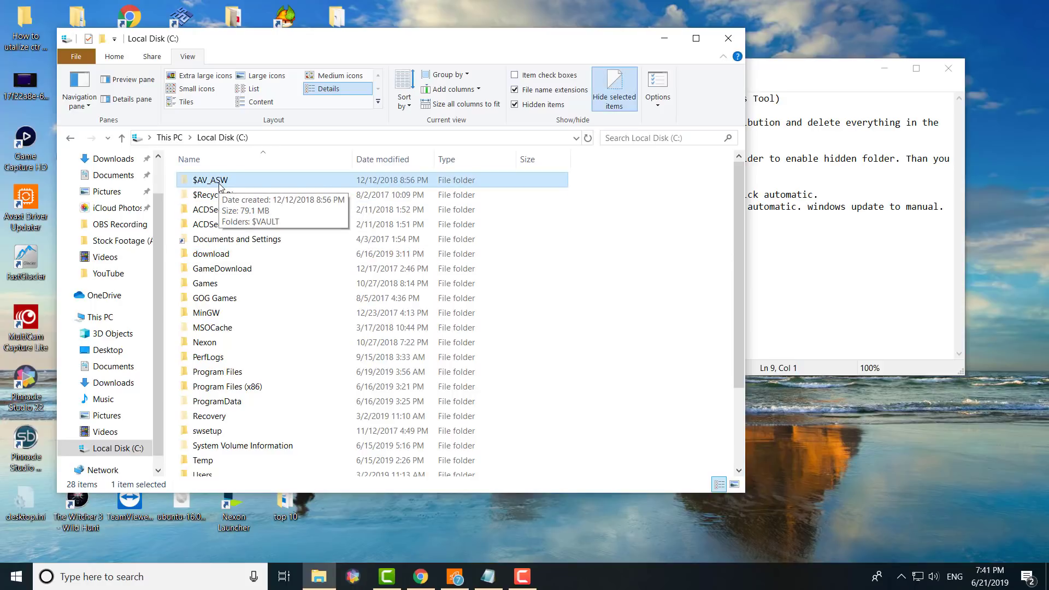
scroll(219, 187, "down", 3)
scroll(219, 188, "up", 3)
- Search Windows for "services" and open the Services app
left_click(776, 255)
left_click(170, 584)
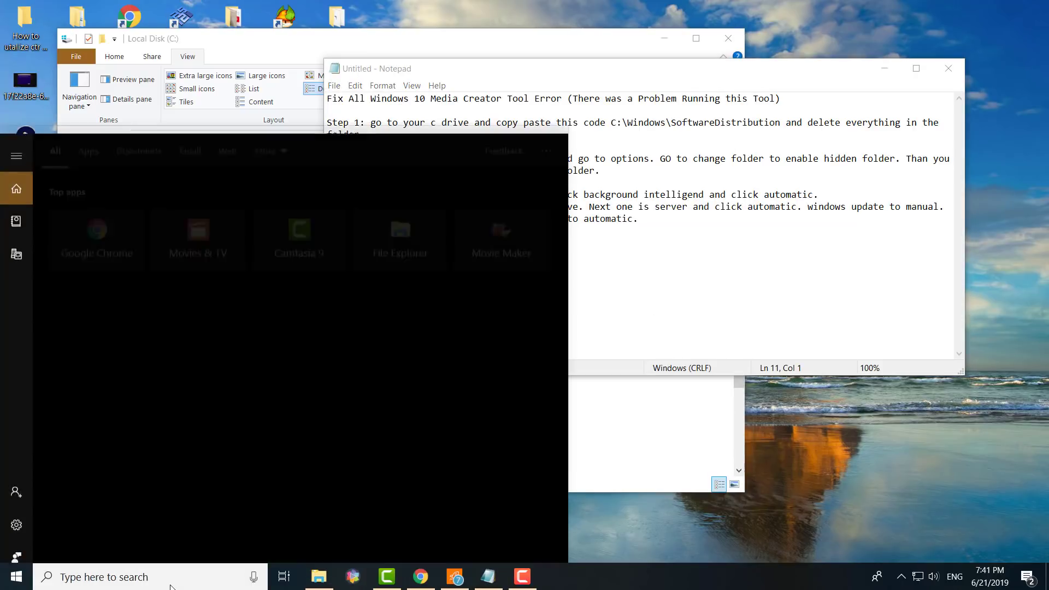
type("services")
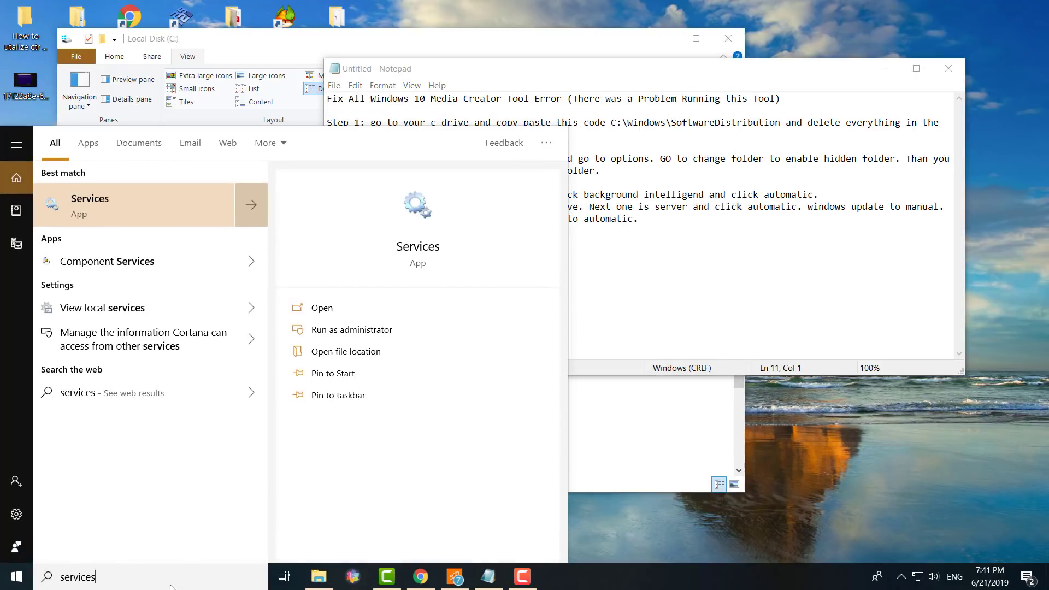
key("Escape")
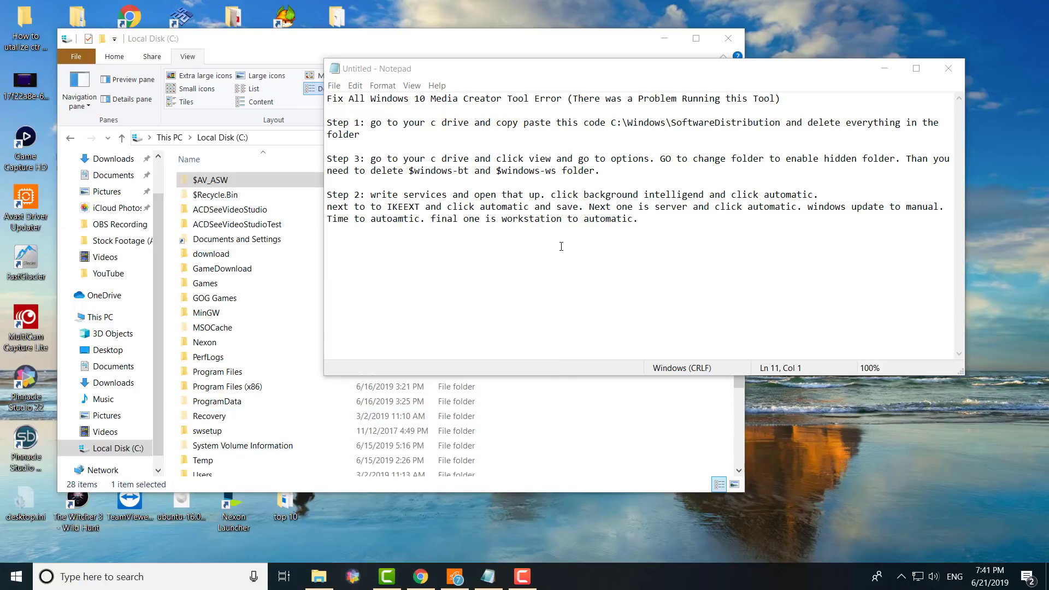
- Renumber the last two instructions in the Notepad notes as Step 2 and Step 3
left_click(561, 246)
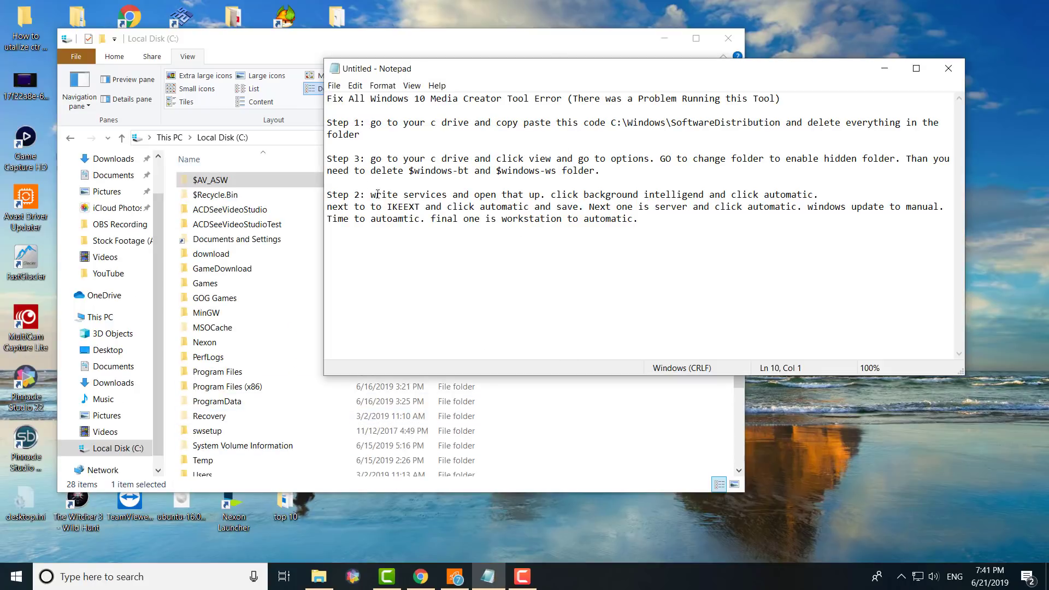
left_click(362, 159)
key("BackSpace")
type("2")
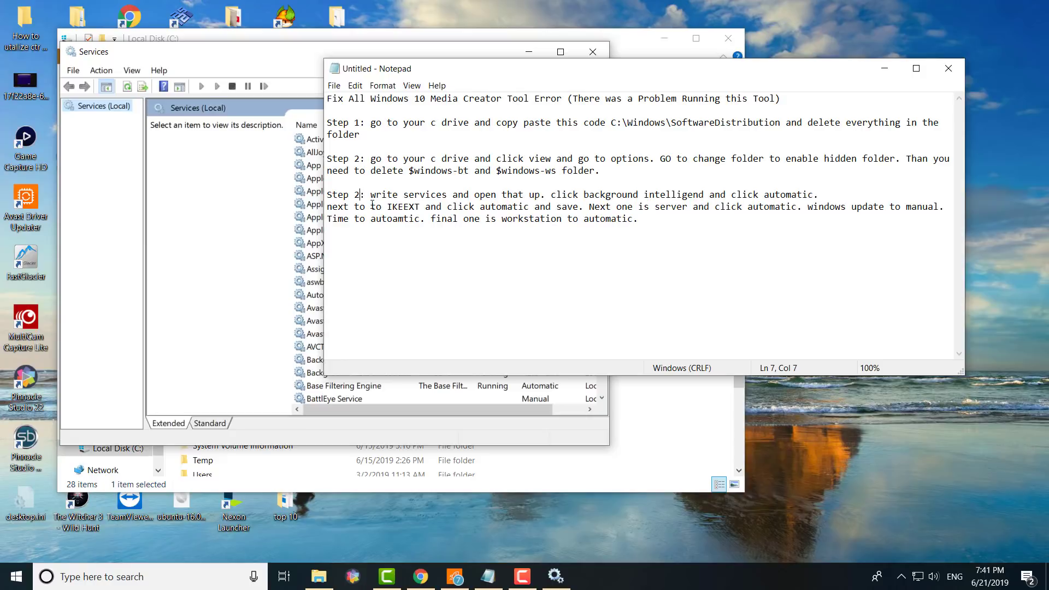
key("BackSpace")
type("3")
left_click(405, 244)
- Check the startup type in the properties of the Background Intelligent Transfer Service
left_click(206, 241)
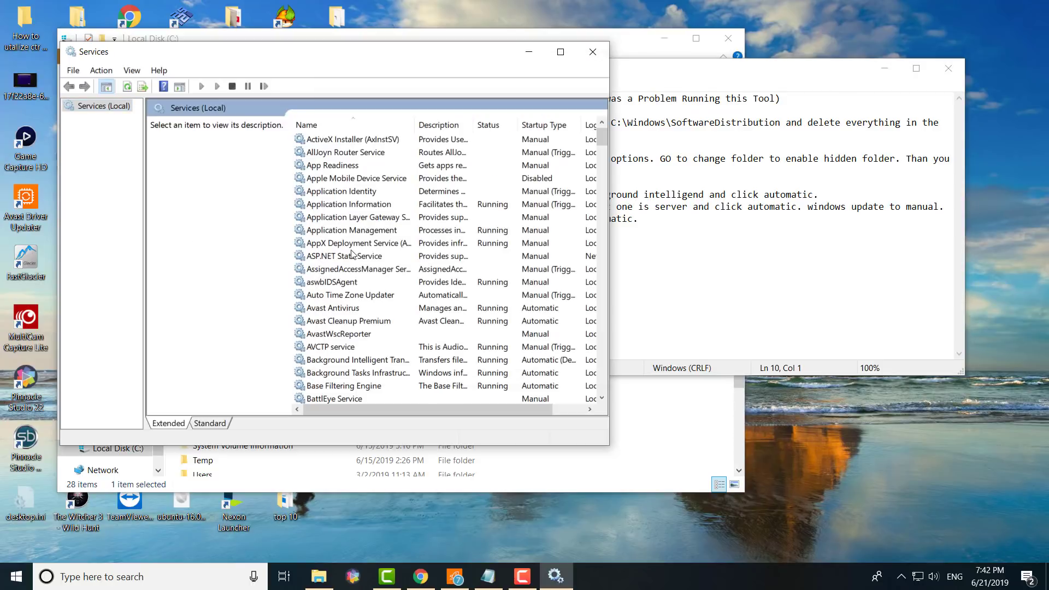
left_click(352, 284)
key("b")
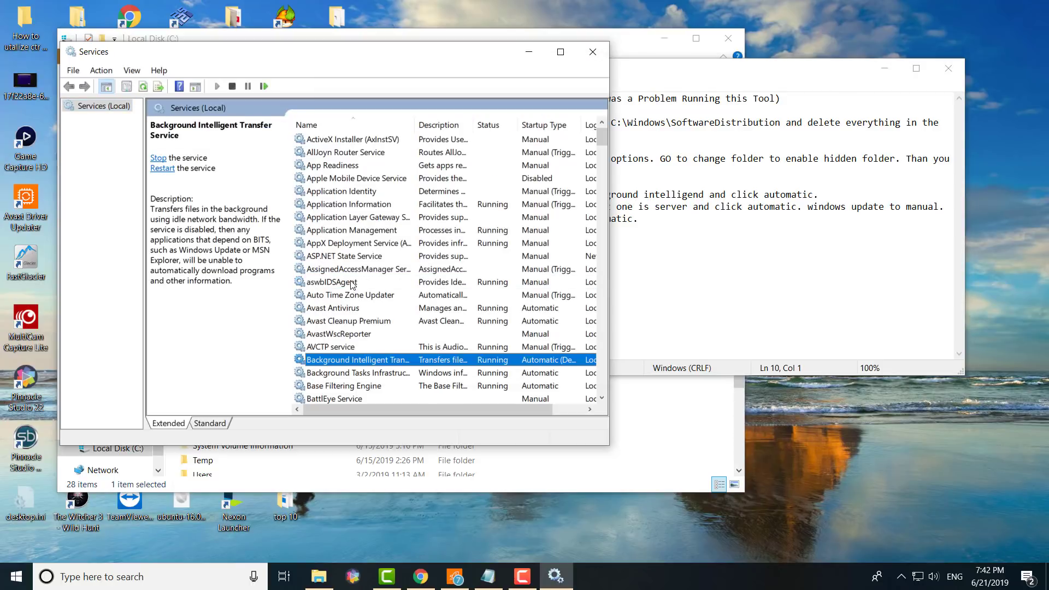
double_click(357, 364)
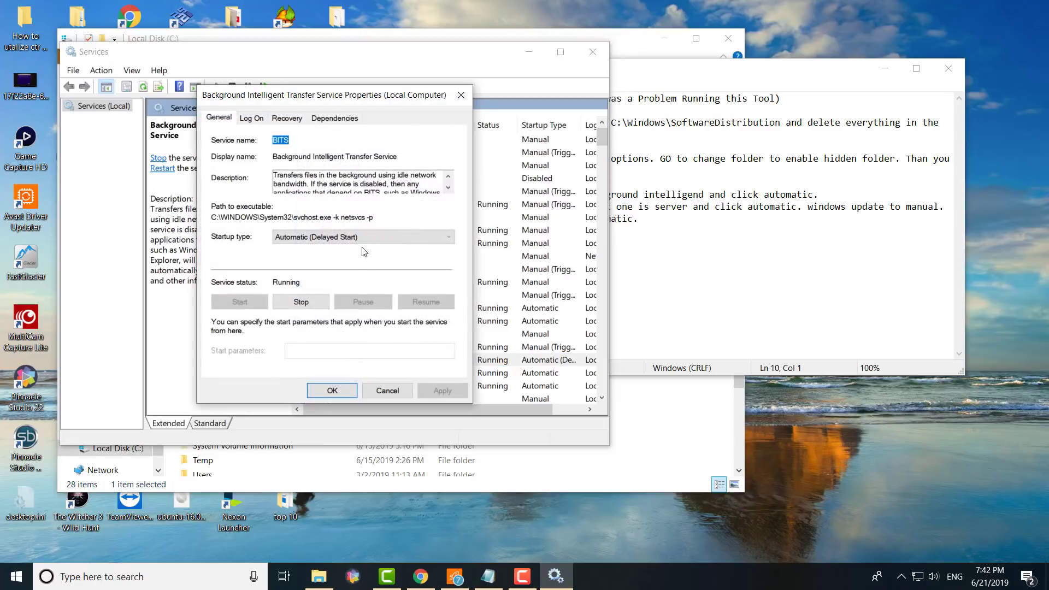
left_click(388, 389)
- Find the IKE and AuthIP IPsec Keying Modules service and check the startup type in its properties
left_click(718, 225)
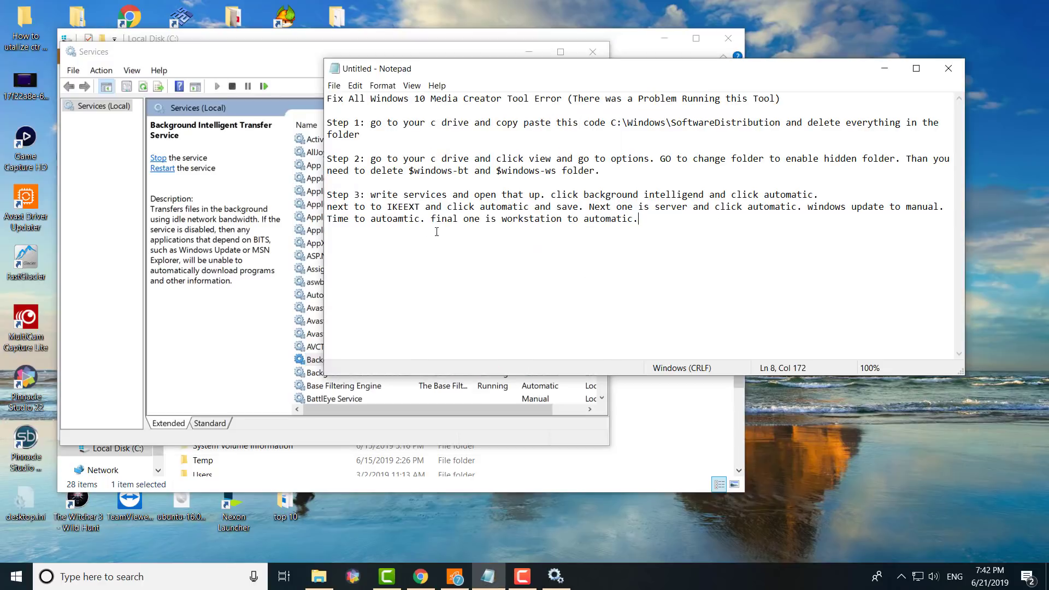
left_click(284, 251)
scroll(365, 336, "down", 3)
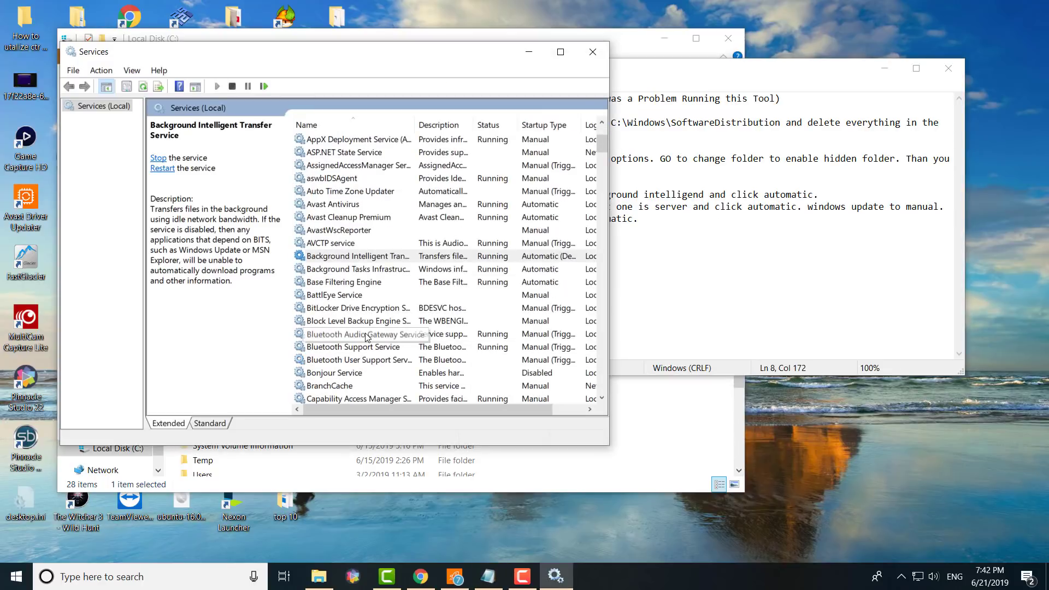
left_click(361, 334)
key("i")
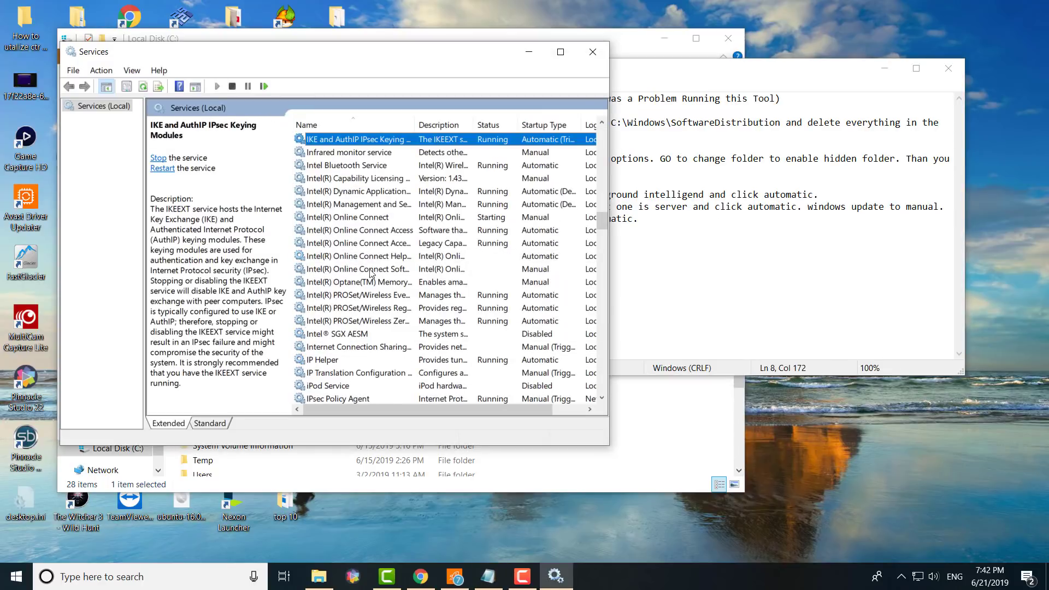
scroll(370, 266, "up", 2)
scroll(370, 265, "down", 2)
scroll(370, 265, "up", 1)
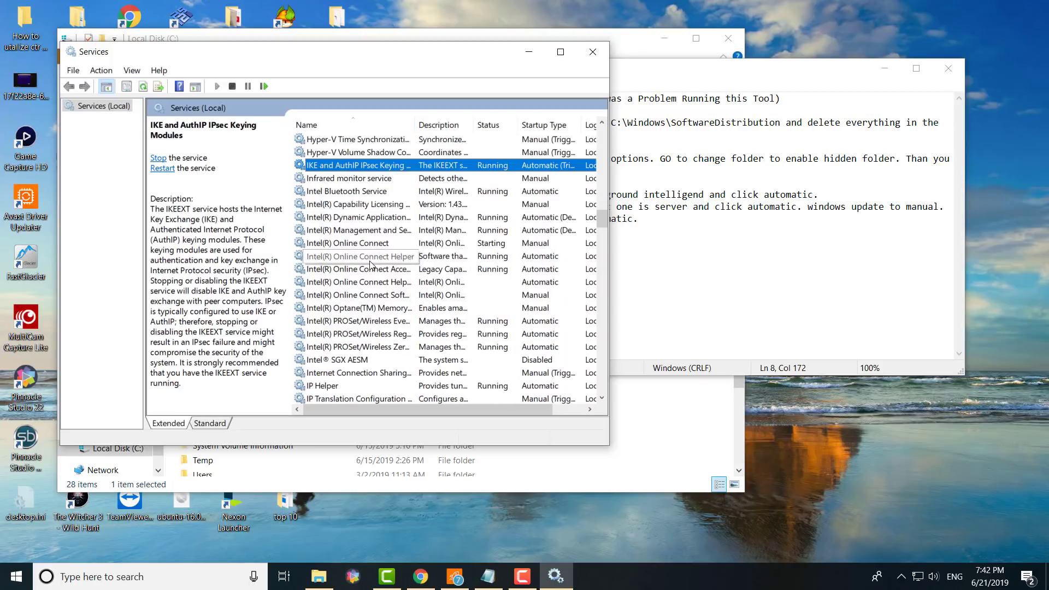
scroll(370, 265, "up", 3)
key("Down")
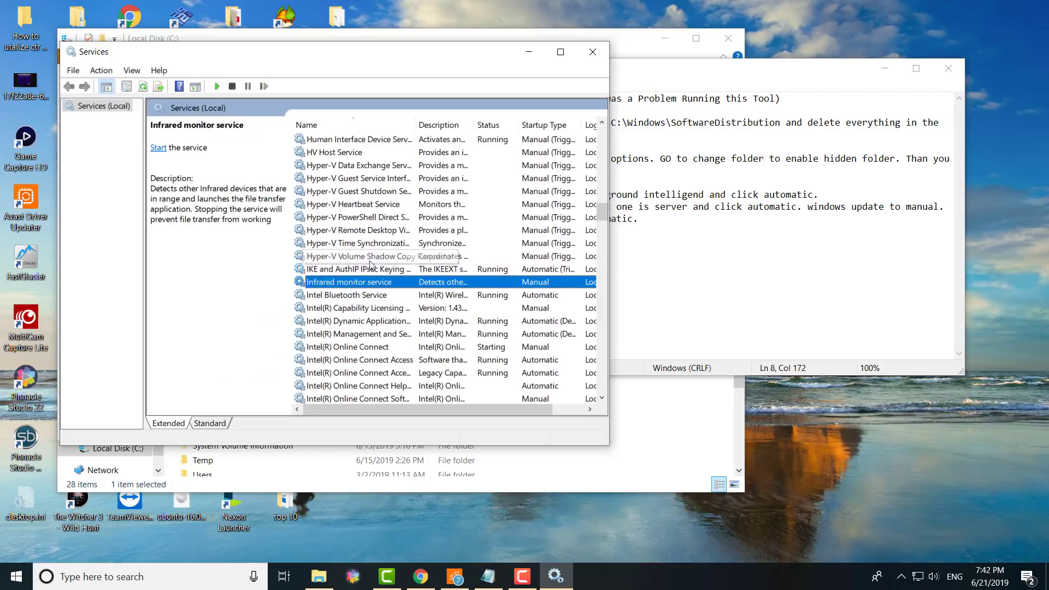
key("Up")
double_click(370, 265)
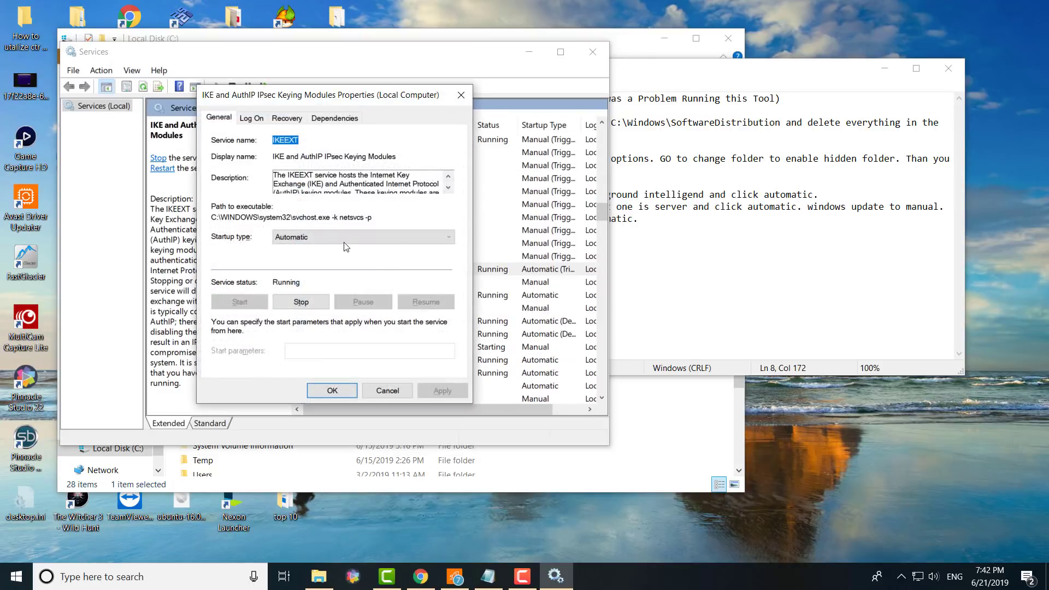
left_click(389, 390)
- Consult the Step 3 notes in Notepad, find the Server service and check the startup type in its properties
left_click(692, 264)
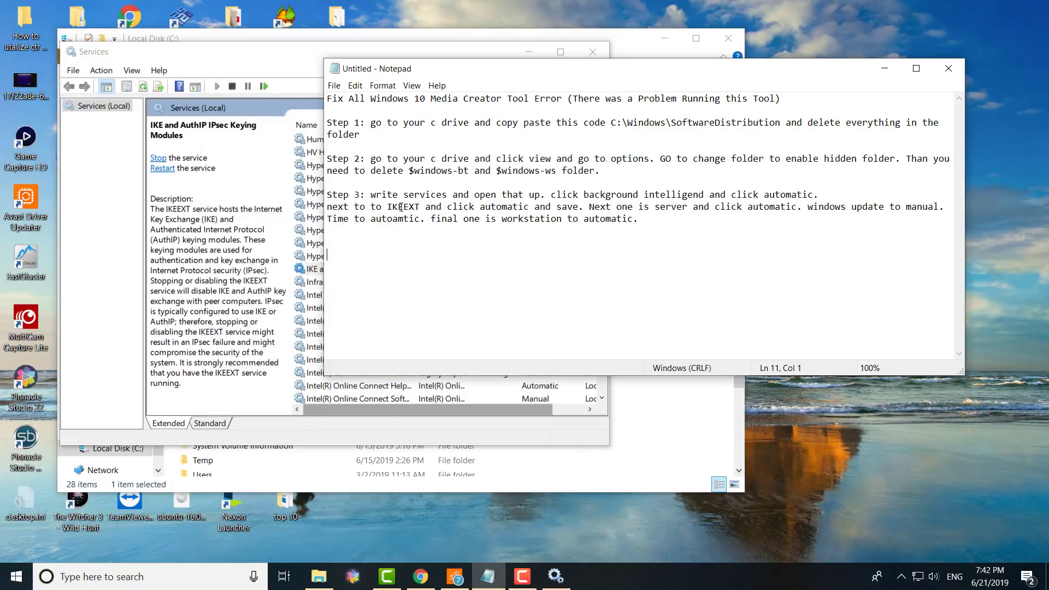
left_click(247, 235)
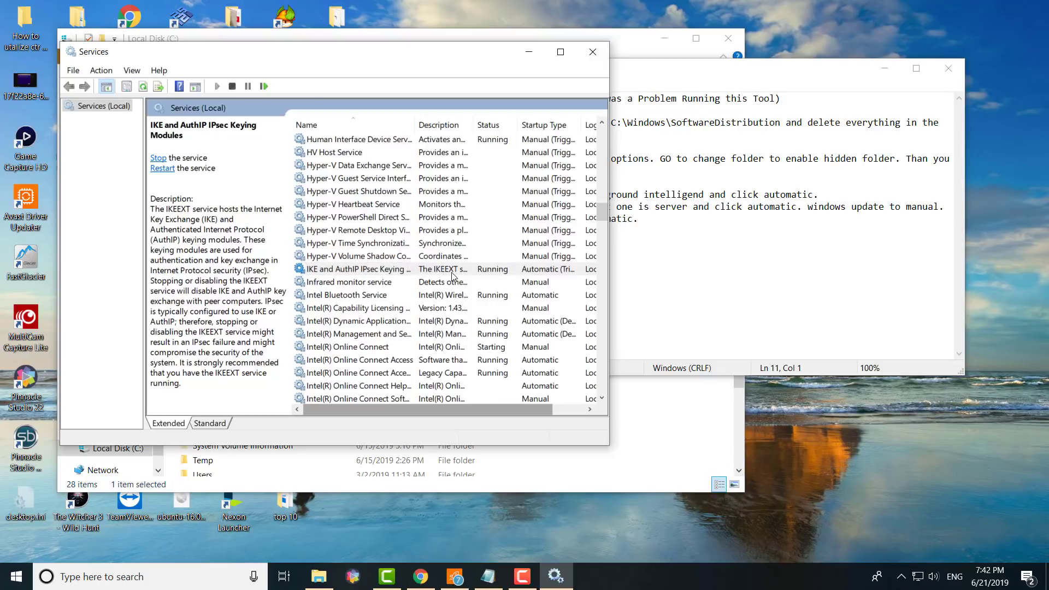
left_click(665, 239)
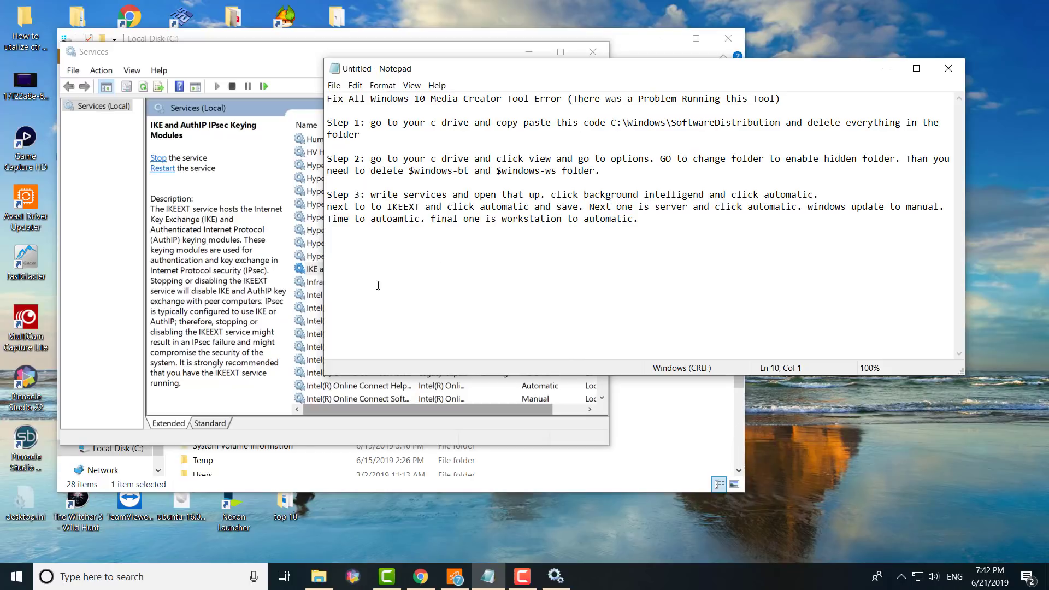
left_click(270, 285)
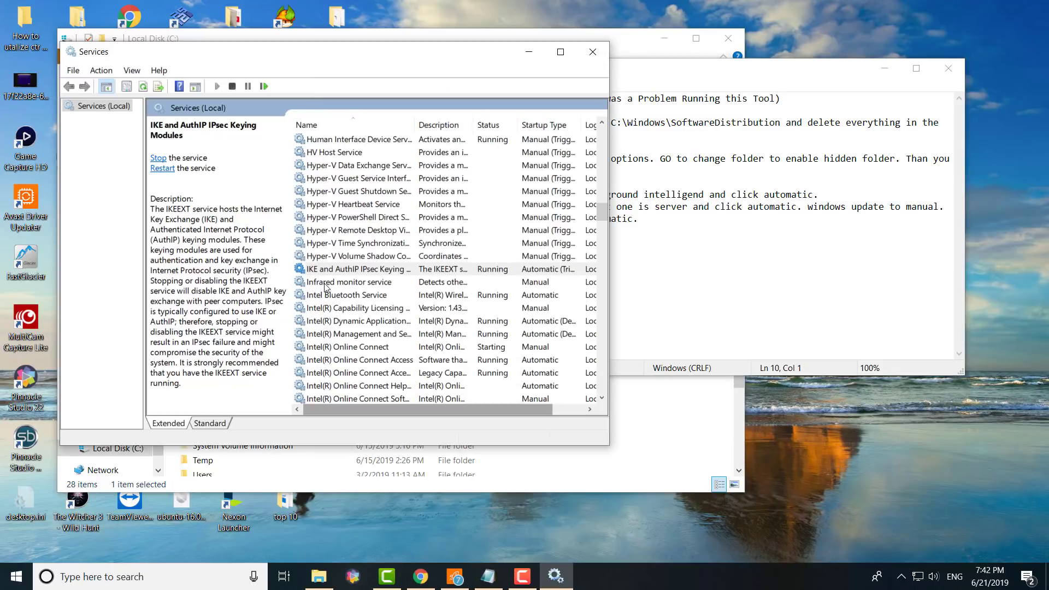
left_click(325, 285)
key("s")
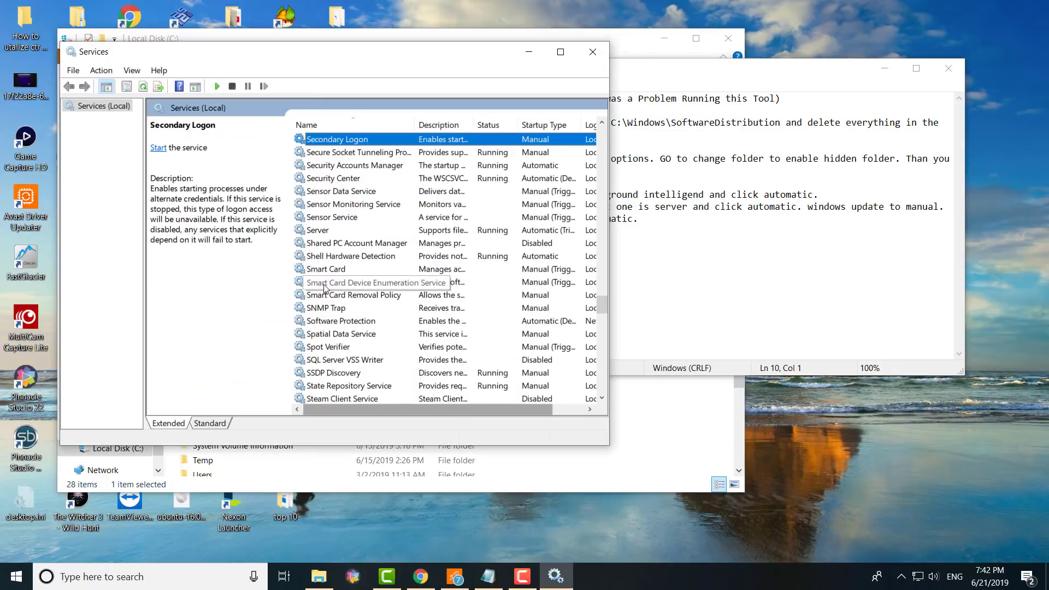
key("s")
double_click(326, 230)
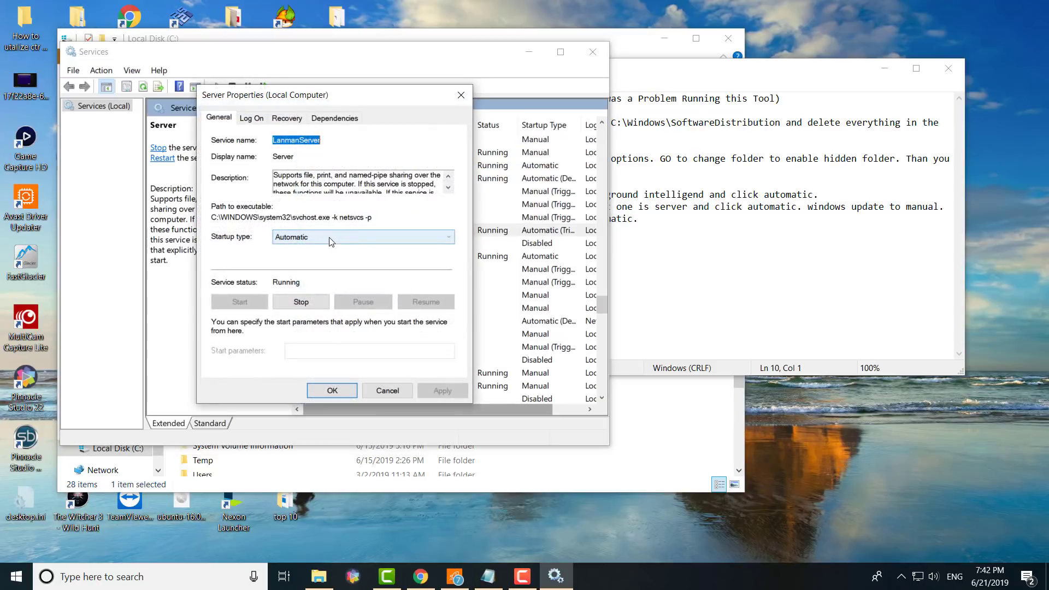
left_click(733, 264)
left_click(338, 391)
left_click(369, 389)
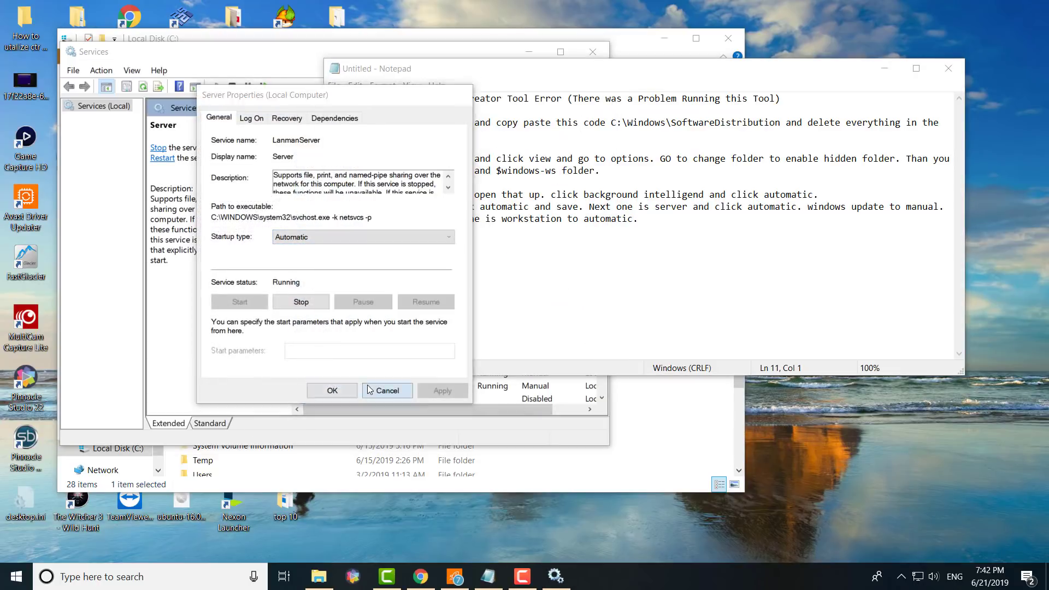
- Find the Windows Update service and check the startup type in its properties
left_click(329, 375)
key("w")
key("i")
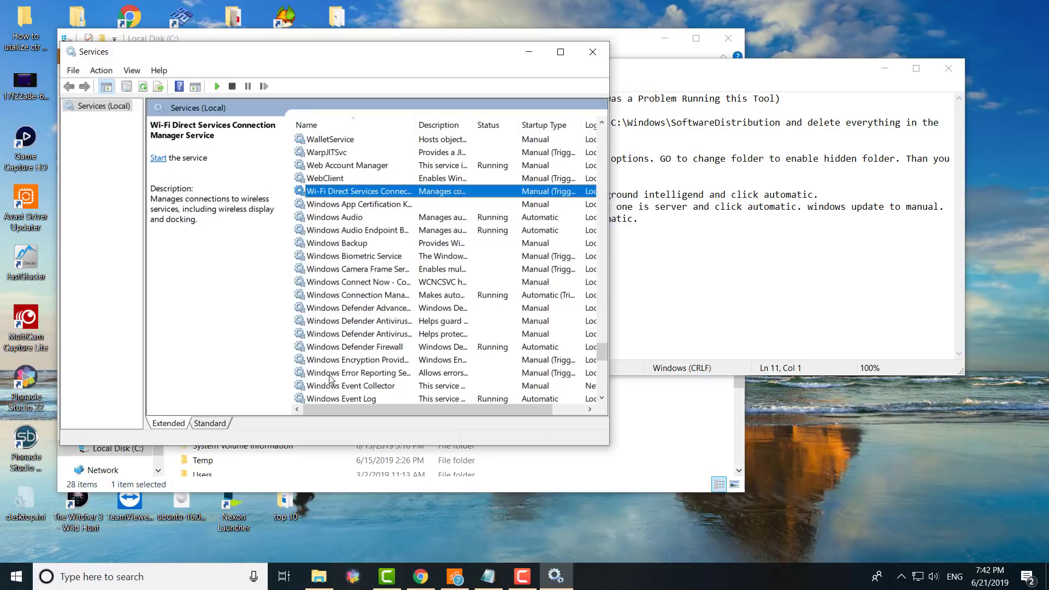
key("Down")
key("Down")
key("Down")
key("Down")
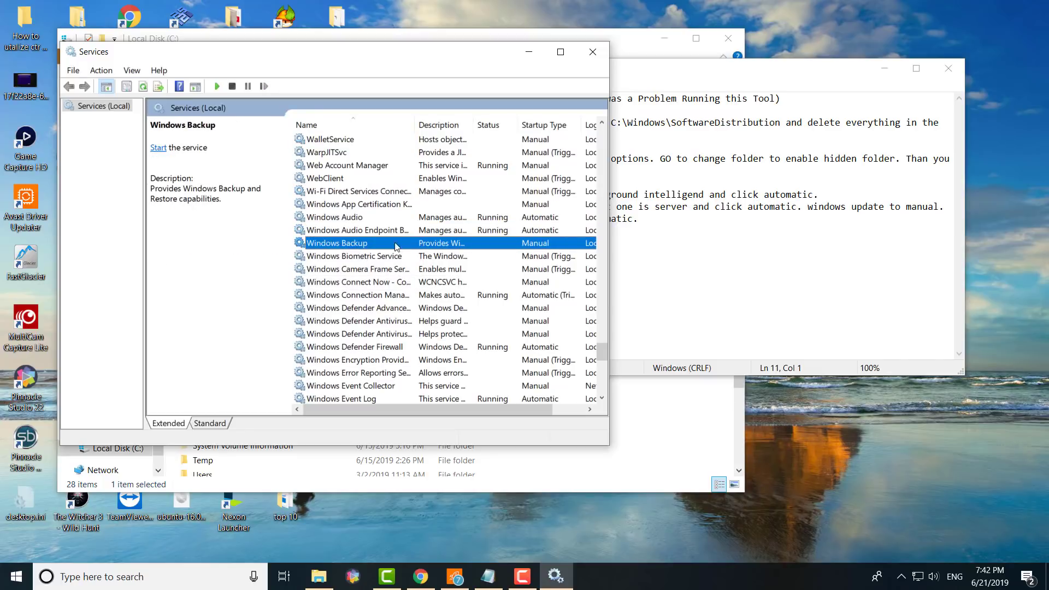
scroll(368, 271, "down", 3)
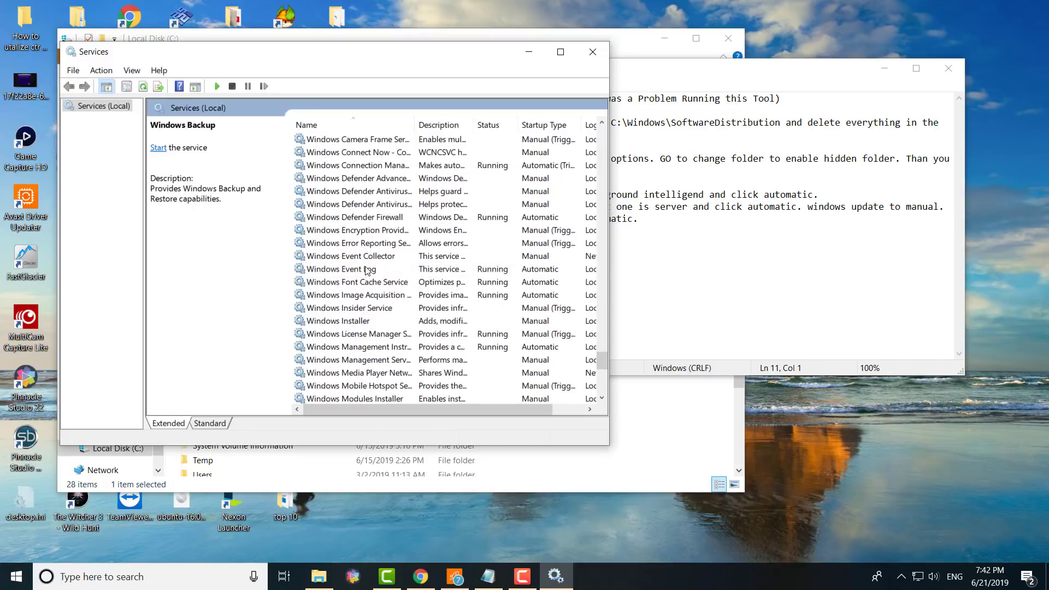
scroll(369, 363, "down", 5)
double_click(369, 335)
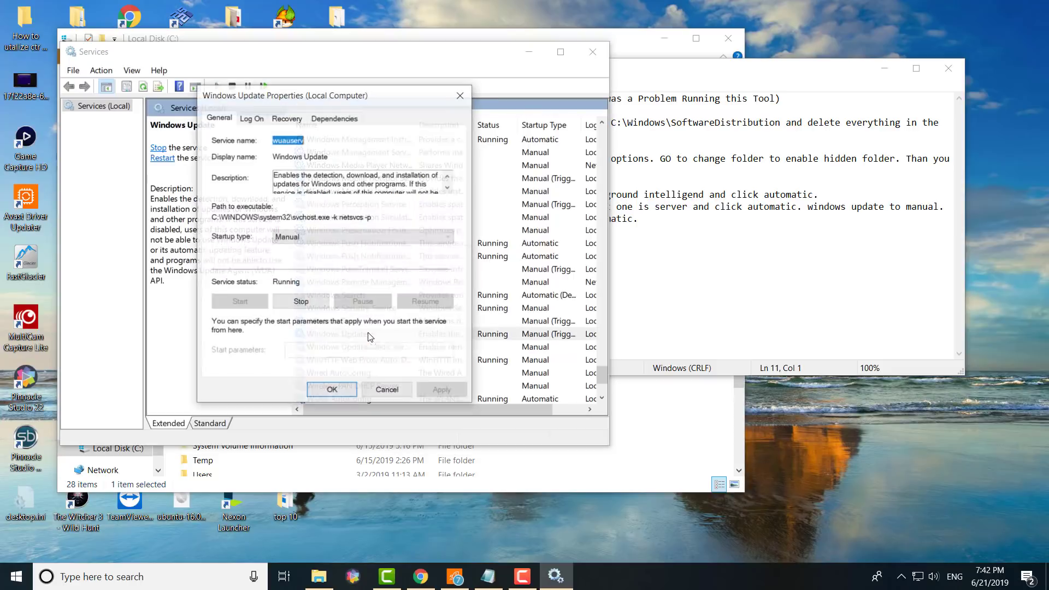
left_click(333, 392)
- Consult the notes for the time service, find Time Broker and check the startup type in its properties
key("alt+Tab")
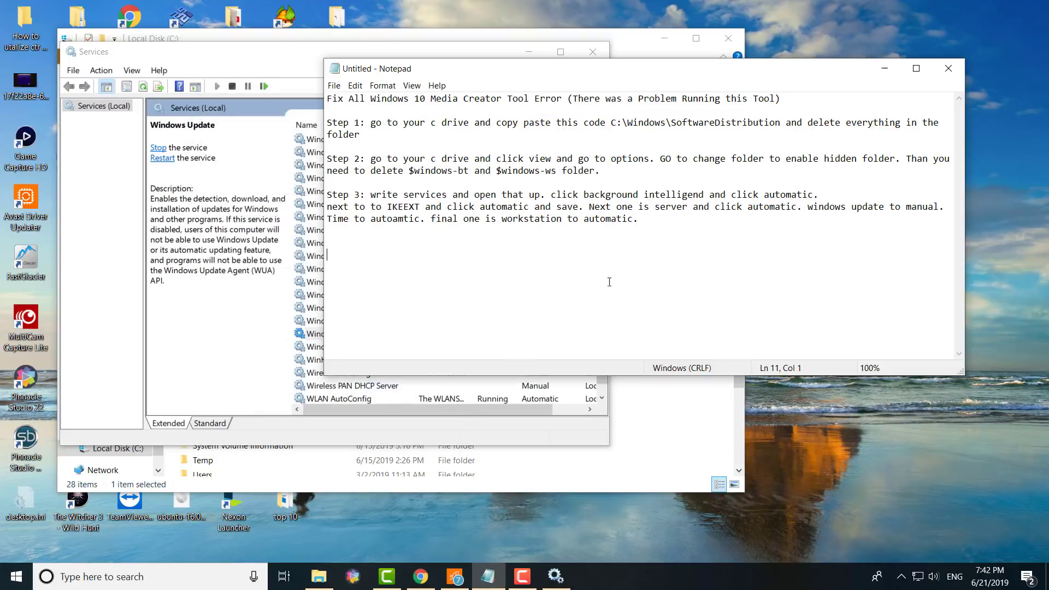
left_click(351, 386)
key("t")
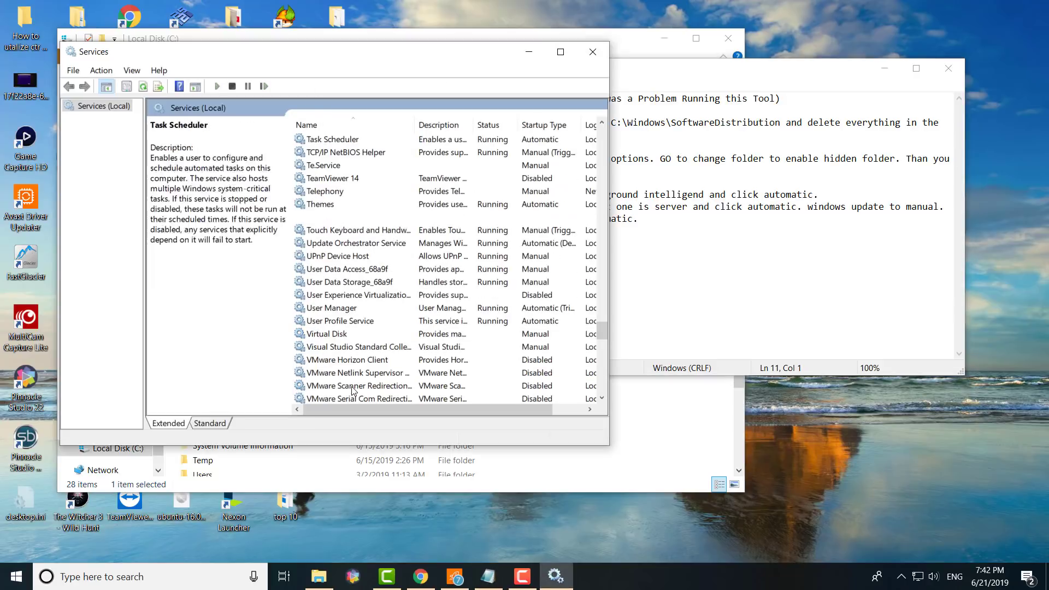
key("i")
key("Up")
key("Down")
key("Up")
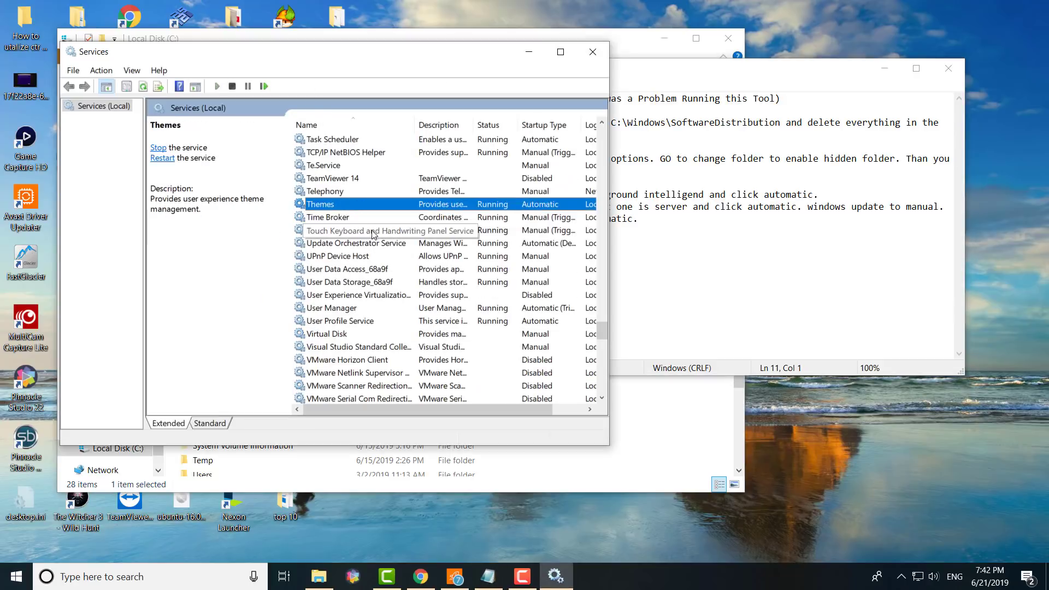
scroll(373, 234, "up", 1)
key("Down")
double_click(359, 267)
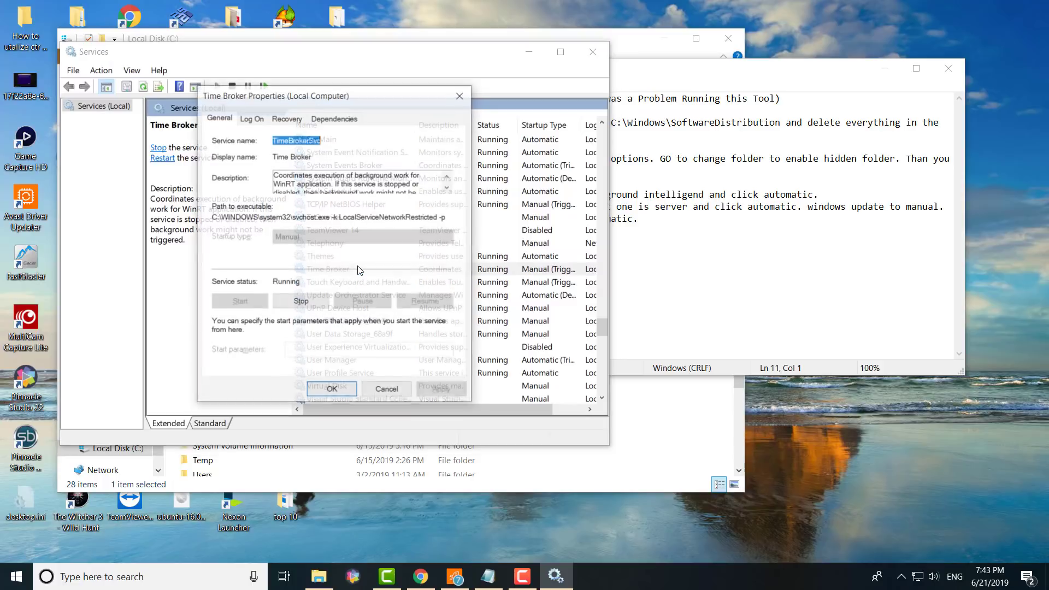
left_click(658, 243)
left_click(260, 277)
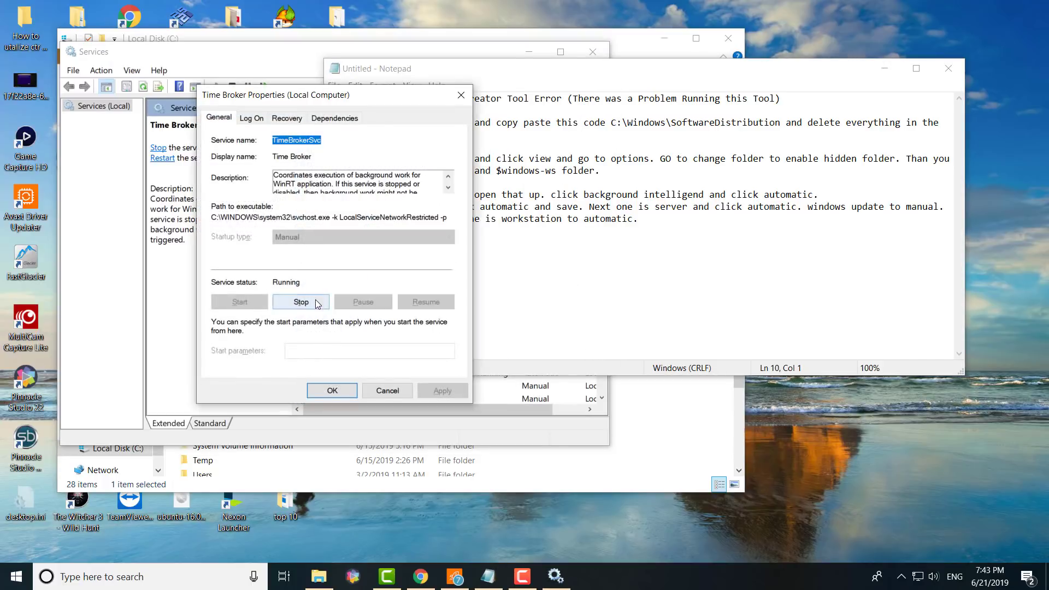
left_click(387, 391)
left_click(398, 389)
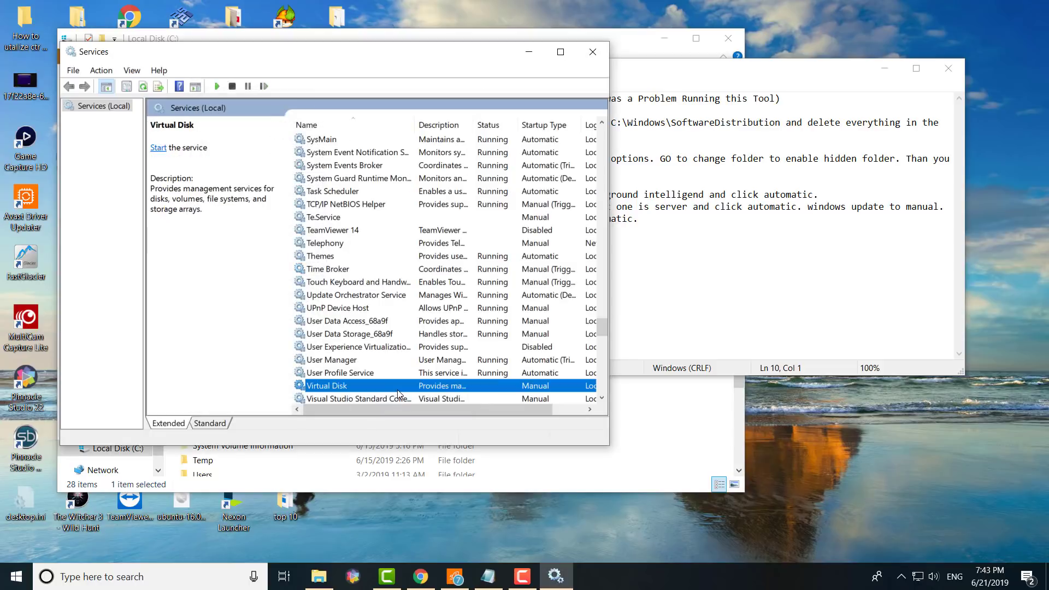
- Find the Workstation service, check the startup type in its properties, and close the Services and Local Disk (C:) windows
left_click(665, 244)
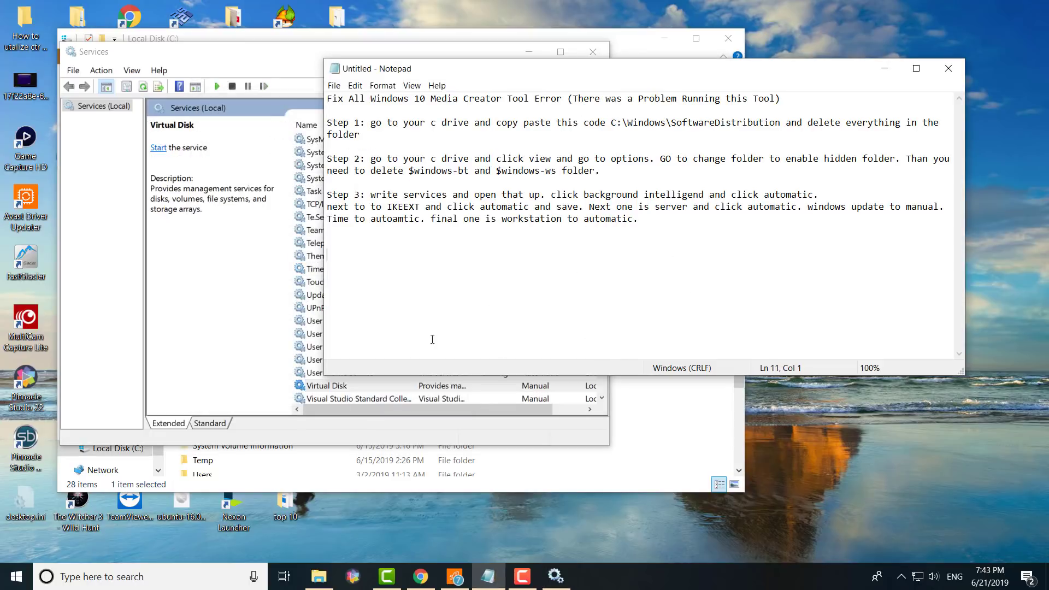
left_click(361, 388)
type("works")
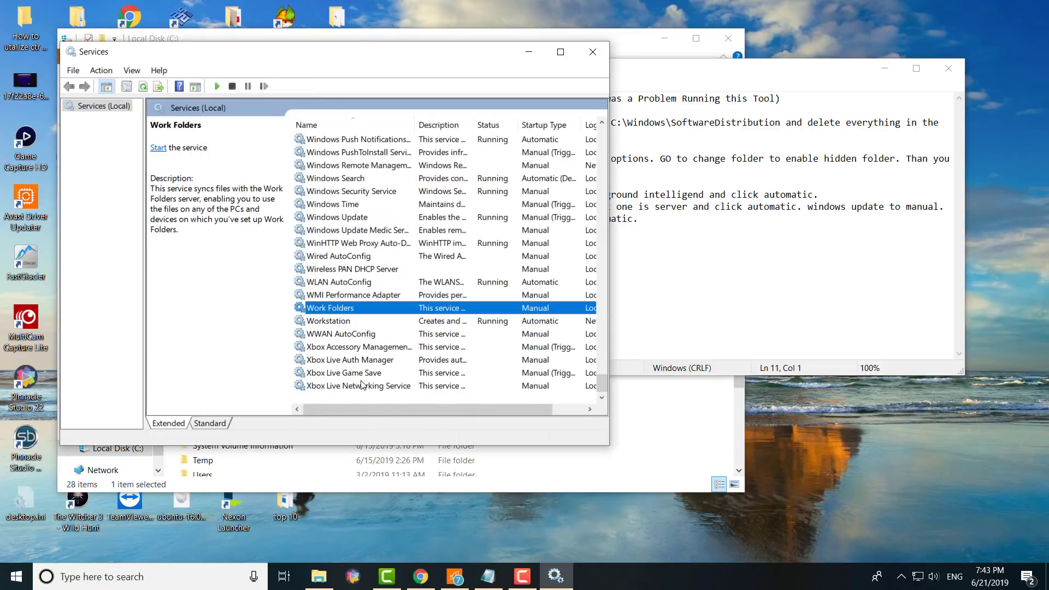
key("Return")
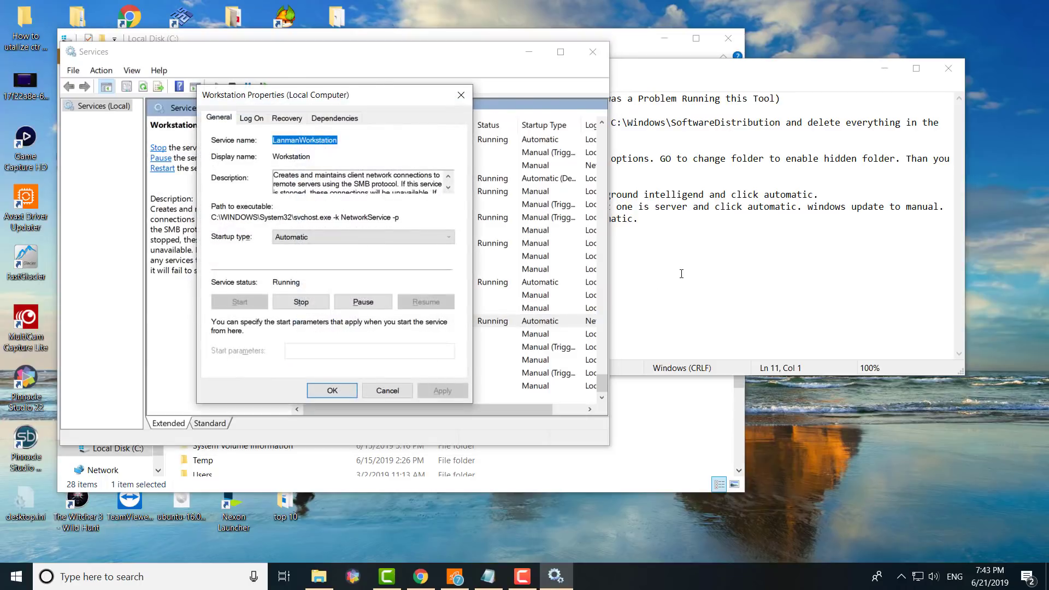
left_click(679, 274)
left_click(231, 286)
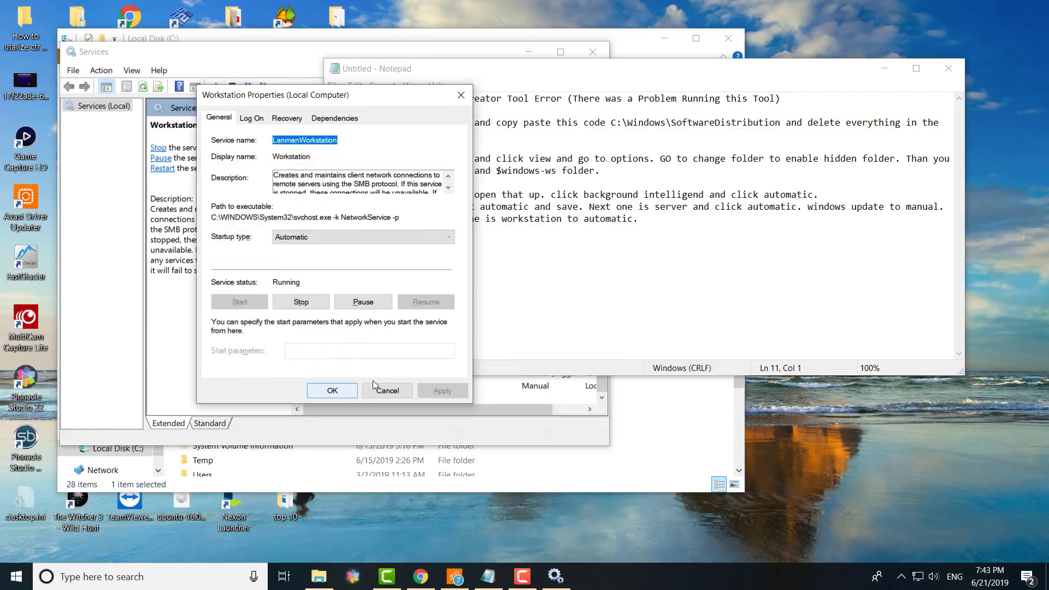
left_click(333, 391)
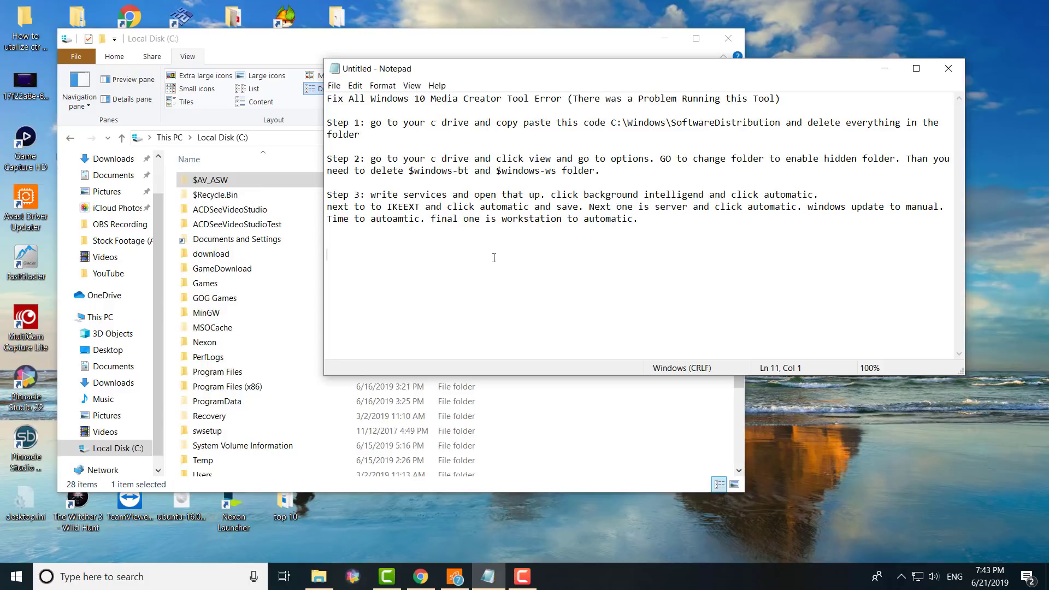
left_click(721, 32)
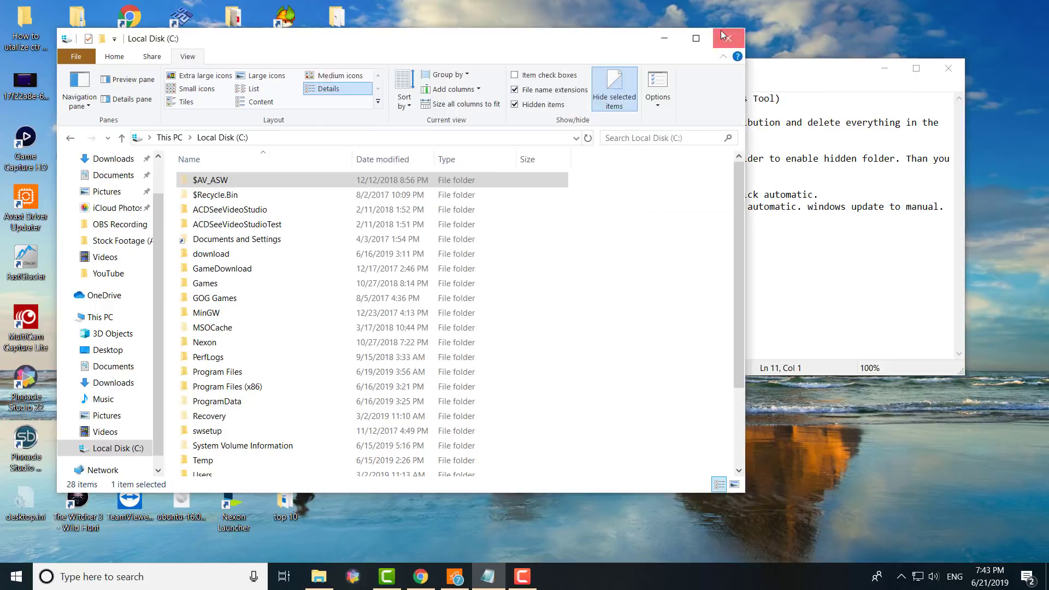